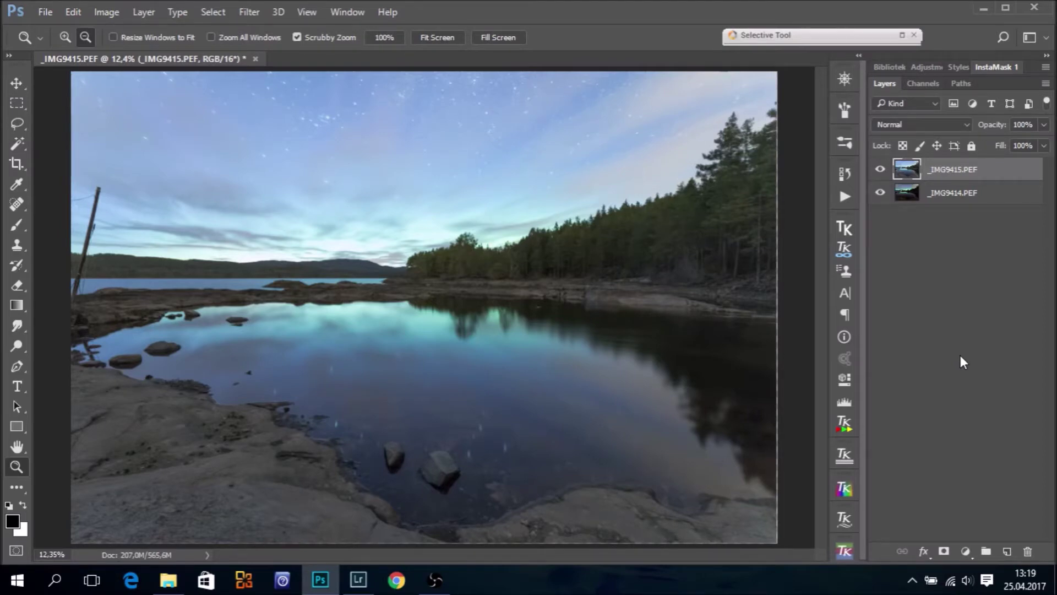
Hide and reshow the _IMG9415.PEF layer to compare exposures, then switch to Lightroom
click(880, 169)
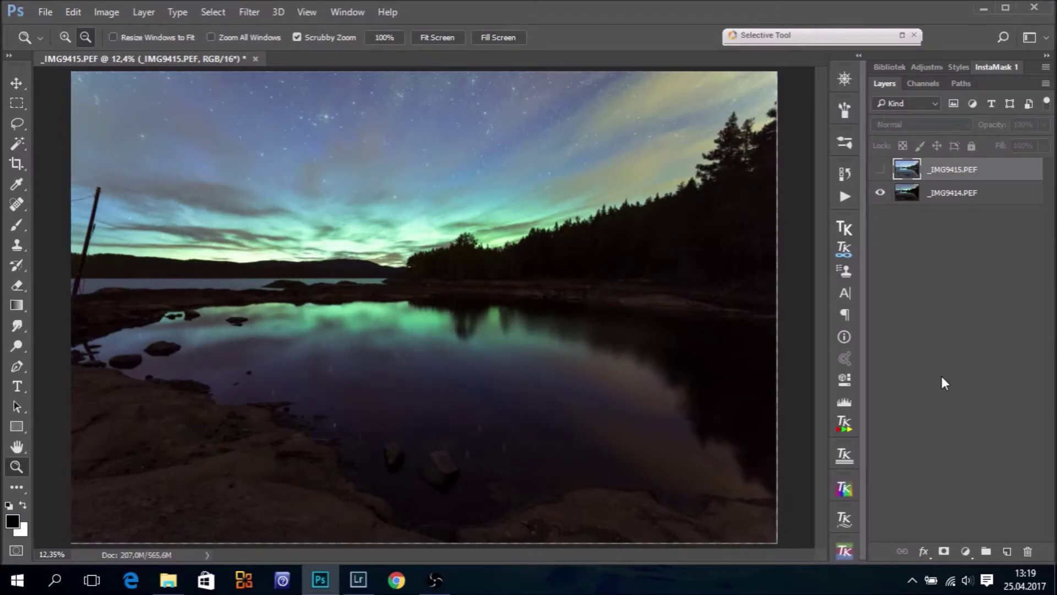
click(881, 169)
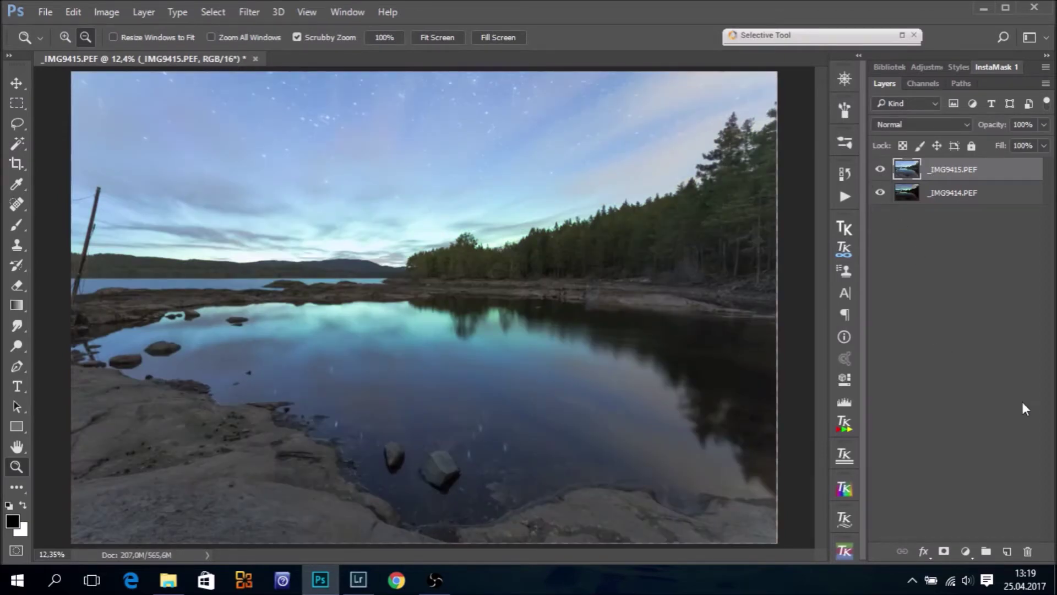
click(358, 579)
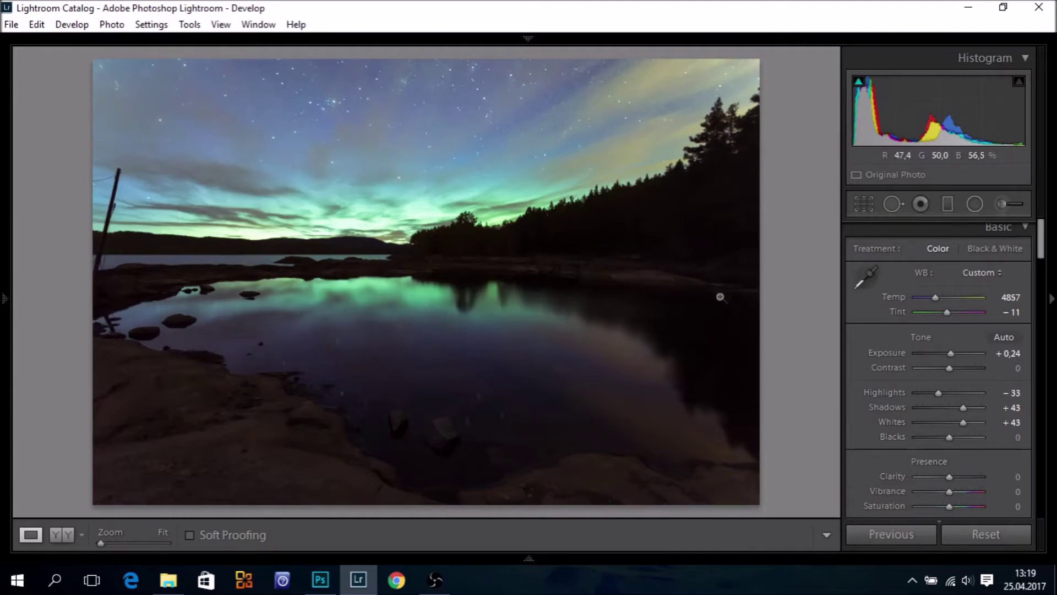
Pin the Navigator/History panel, view the imported original, then return to the Enable Lens Profile edit
click(7, 299)
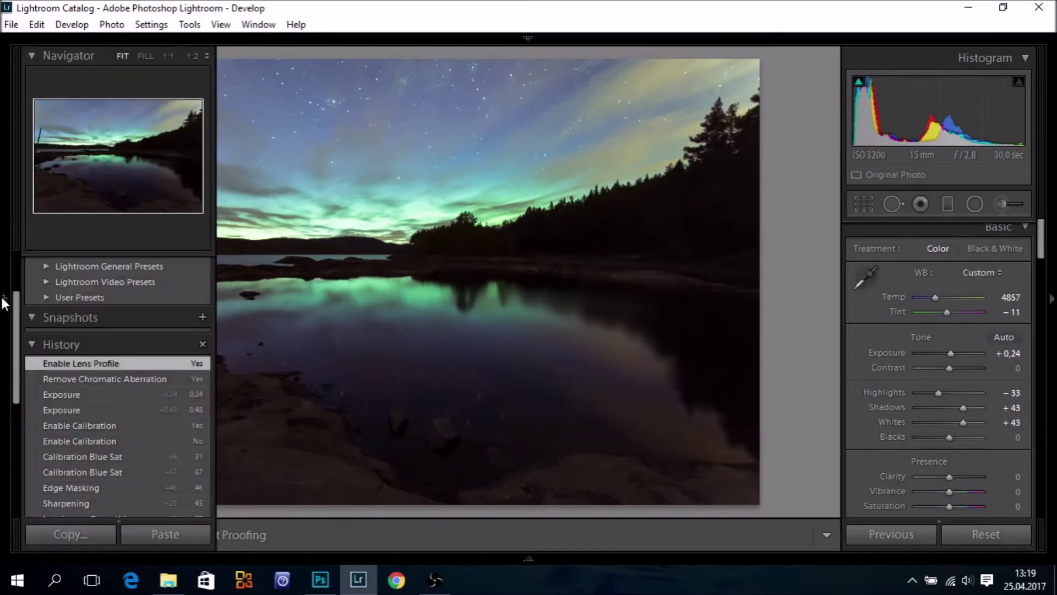
scroll(91, 446, down, 5)
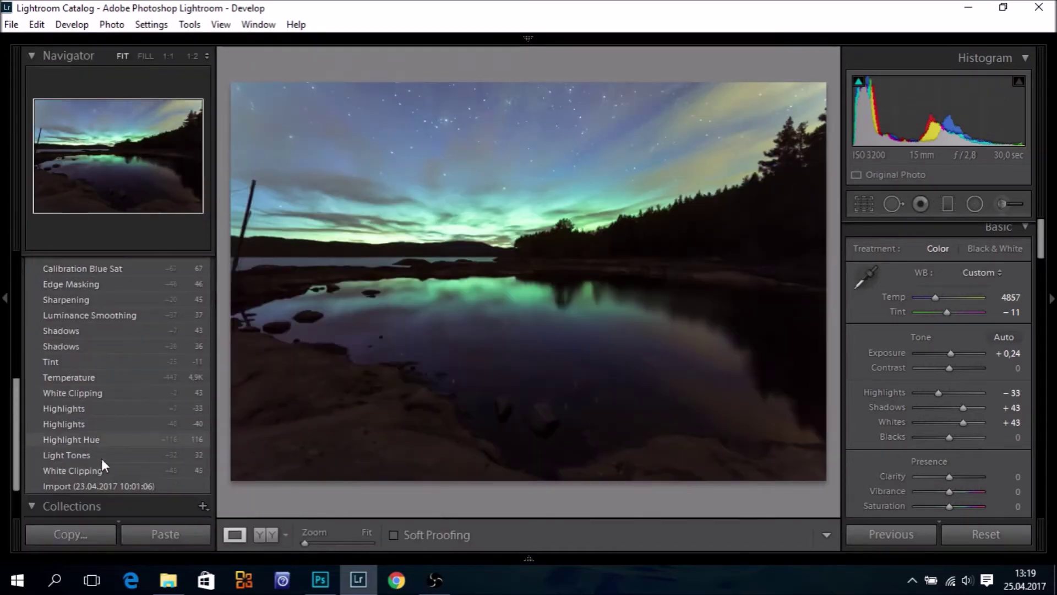
click(104, 484)
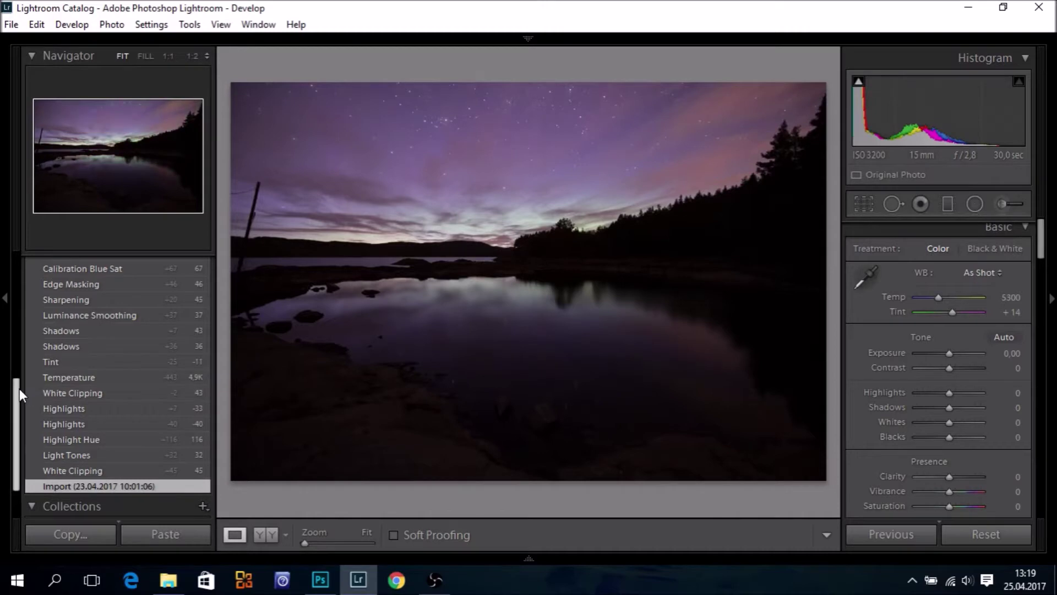
drag(19, 388, 28, 331)
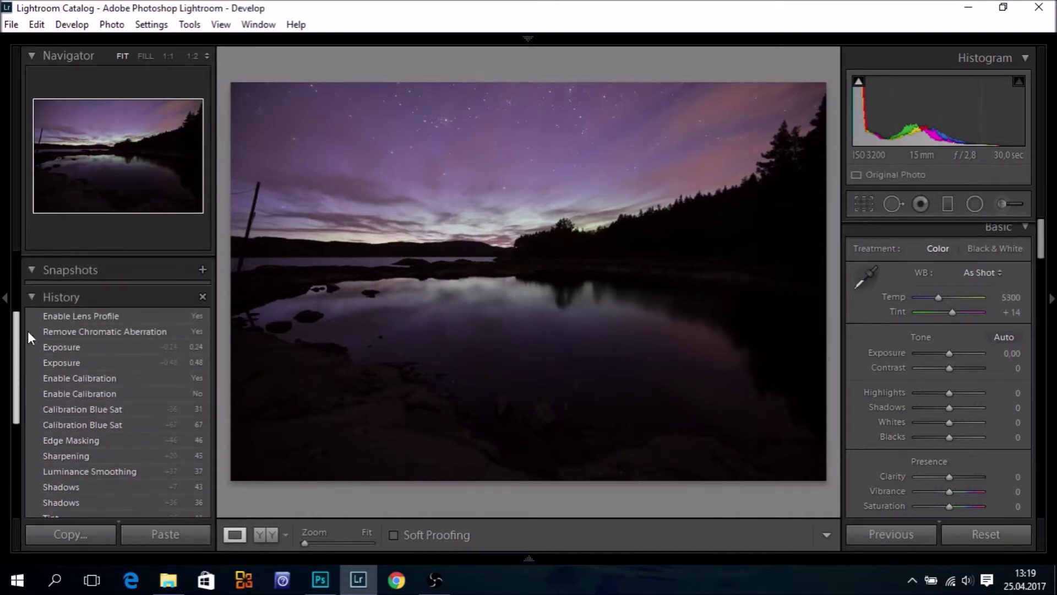
click(94, 316)
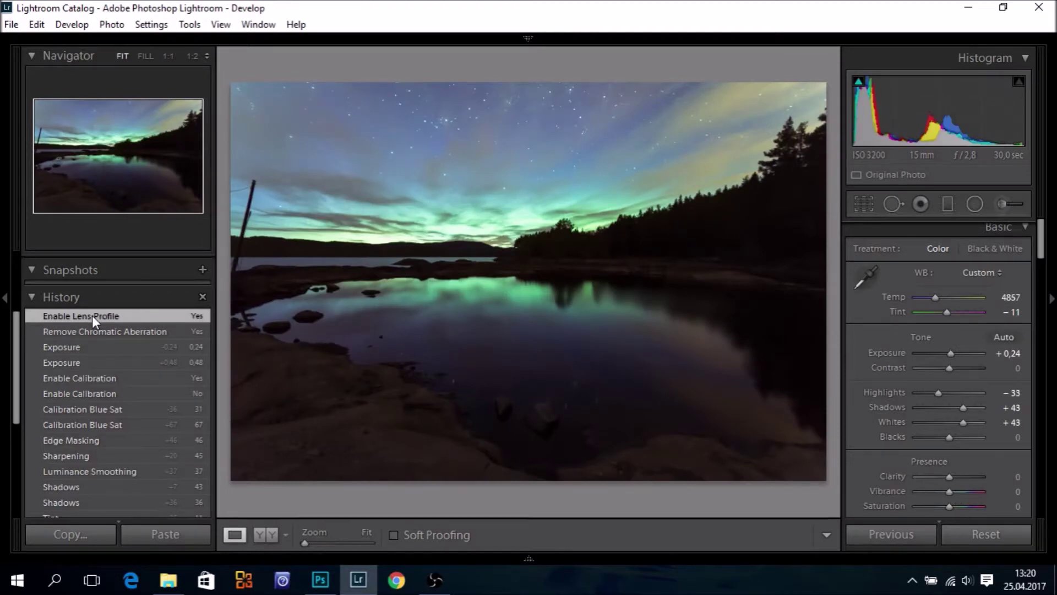
Select the brighter lake exposure _IMG9415 in the filmstrip, keeping the History panel showing
mouse_move(526, 554)
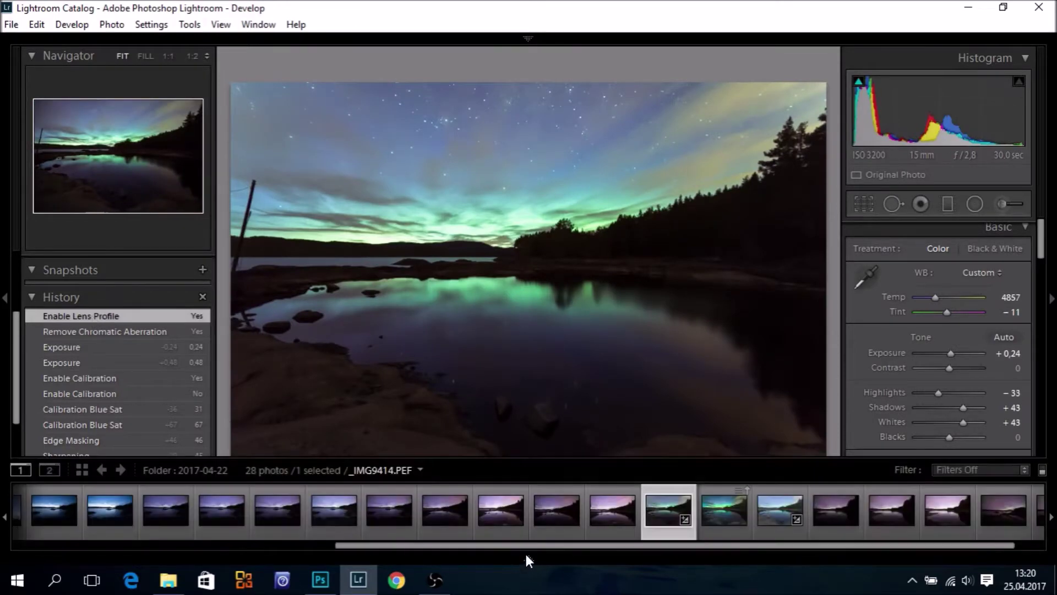
click(767, 519)
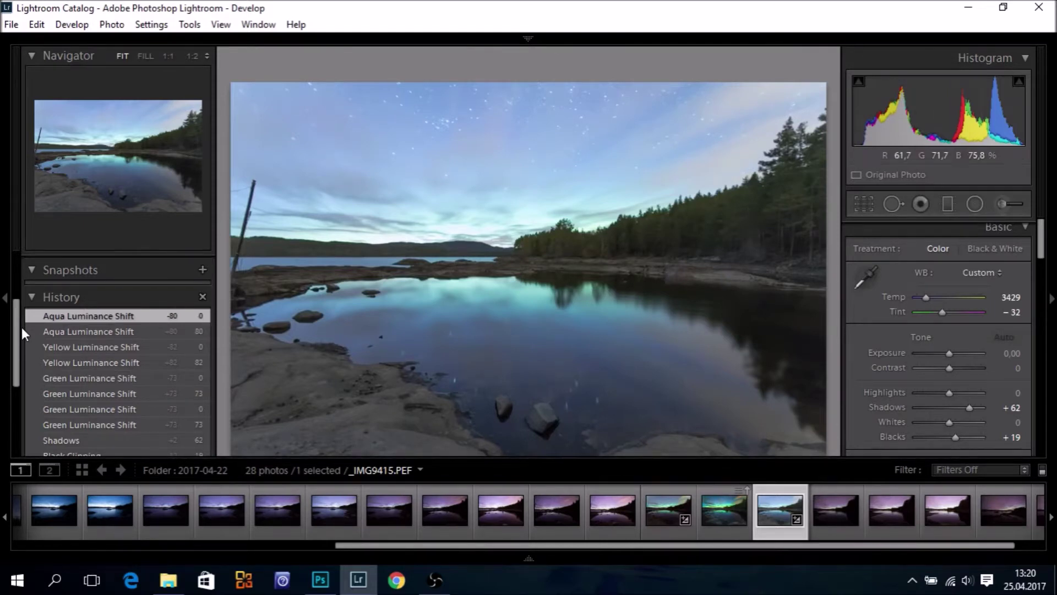
drag(14, 308, 24, 328)
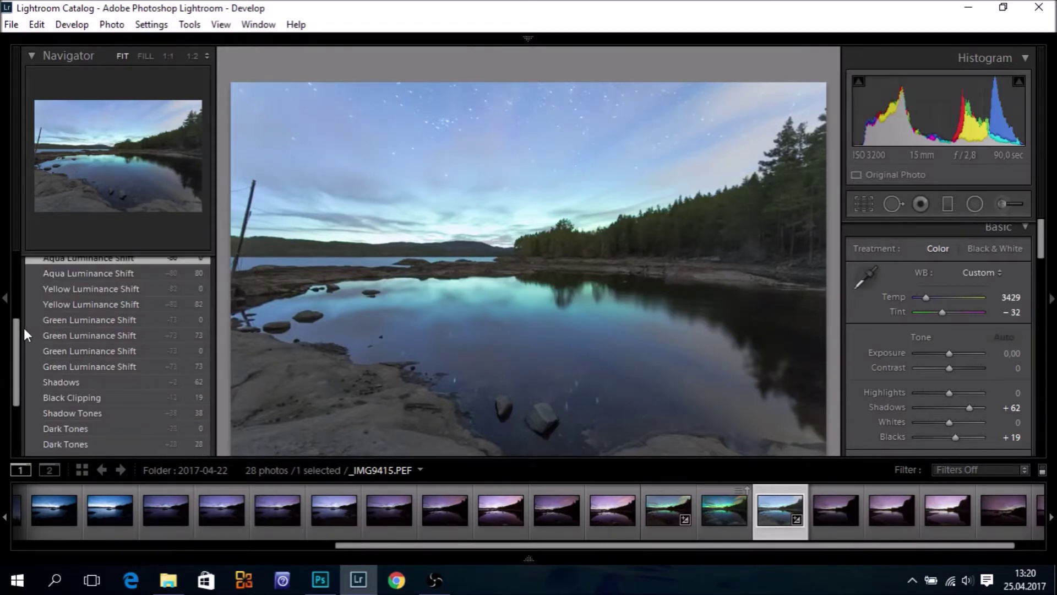
click(12, 340)
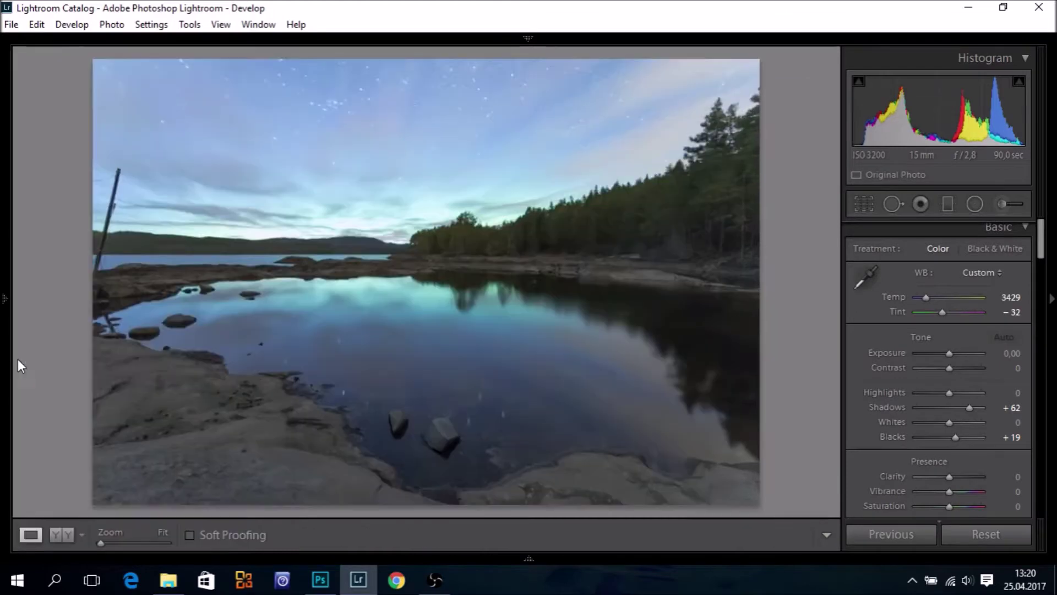
click(4, 322)
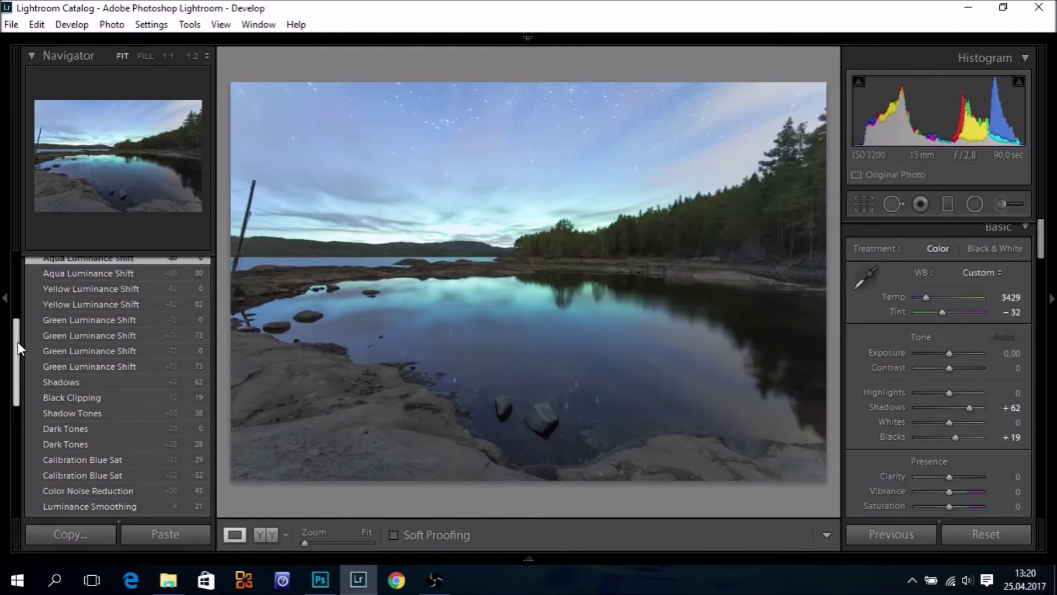
Compare _IMG9415's imported original with its latest edit, hide the panel, and minimize Lightroom
drag(17, 341, 18, 438)
click(99, 465)
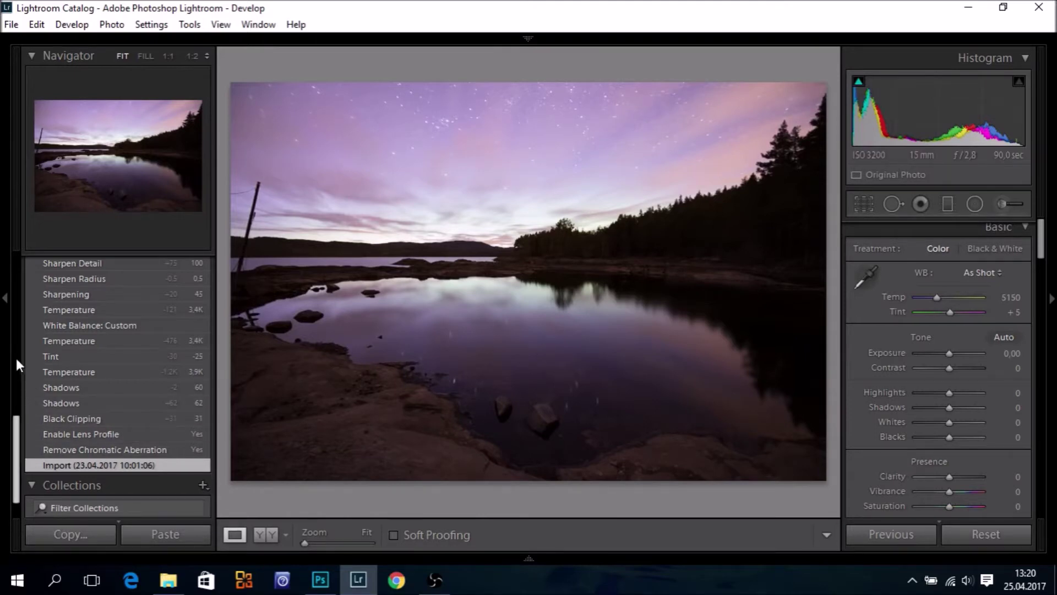
drag(18, 424, 30, 315)
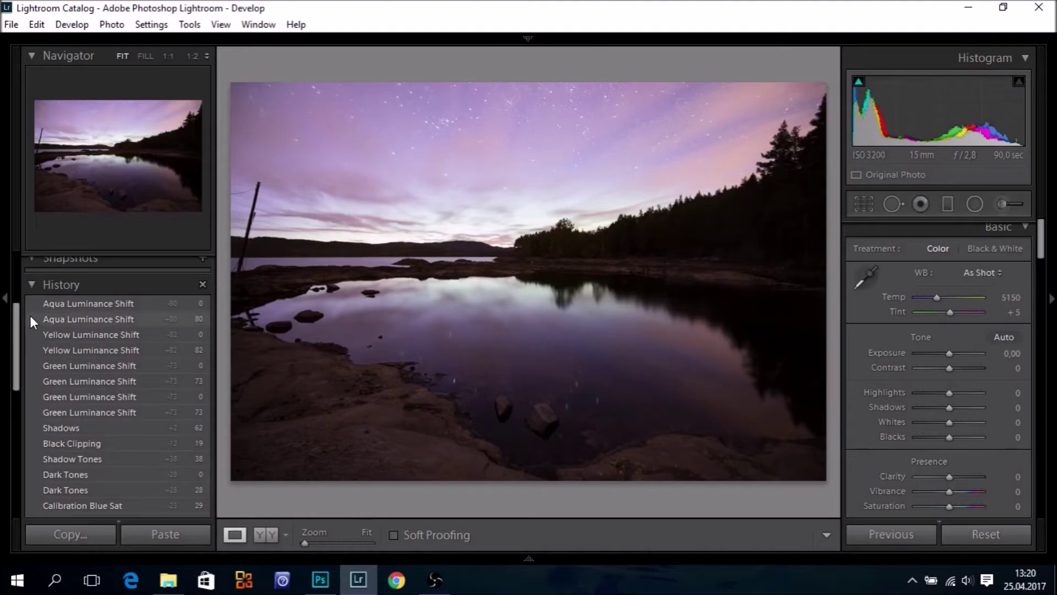
click(97, 305)
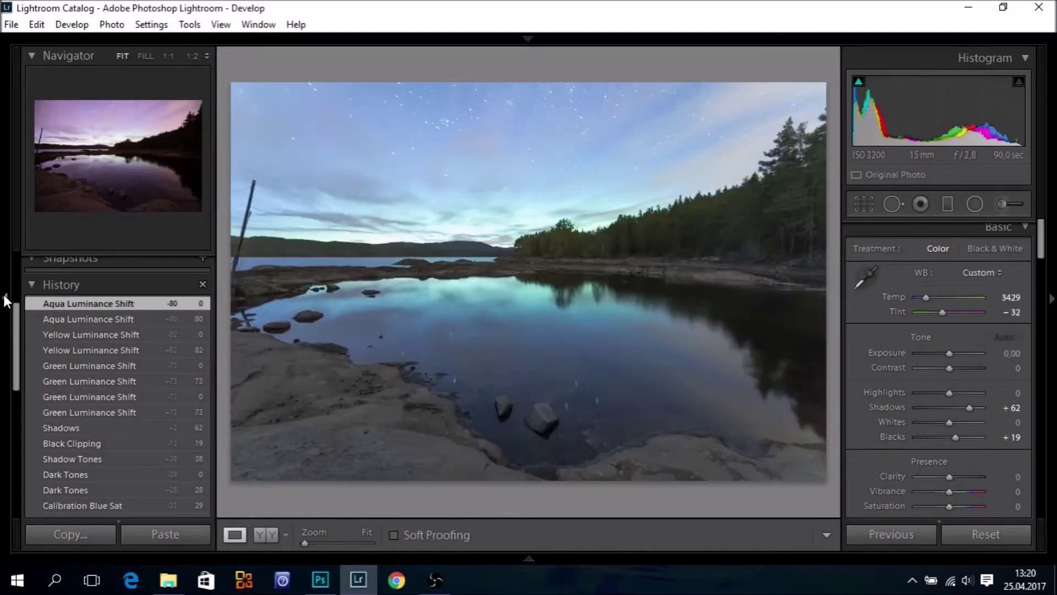
click(5, 300)
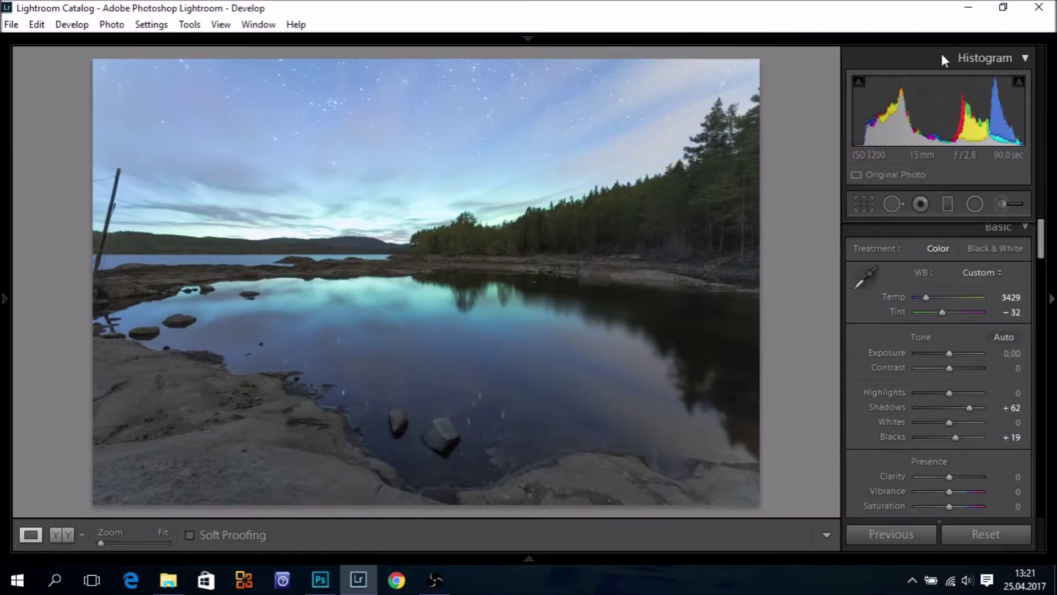
click(963, 10)
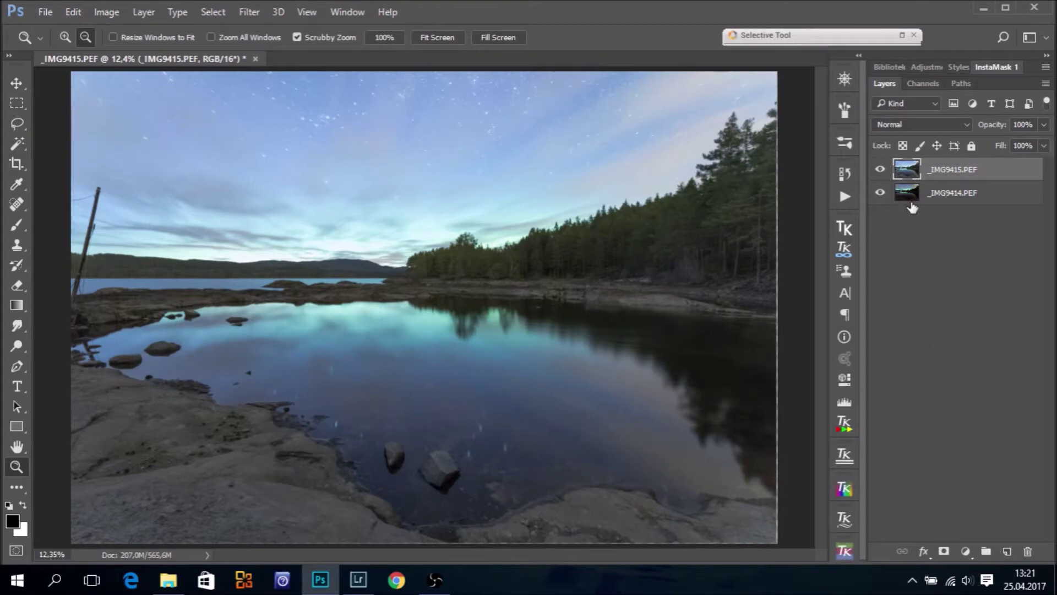
Compare exposures, leave _IMG9415.PEF hidden to show the aurora, and open TK RapidMask
click(881, 170)
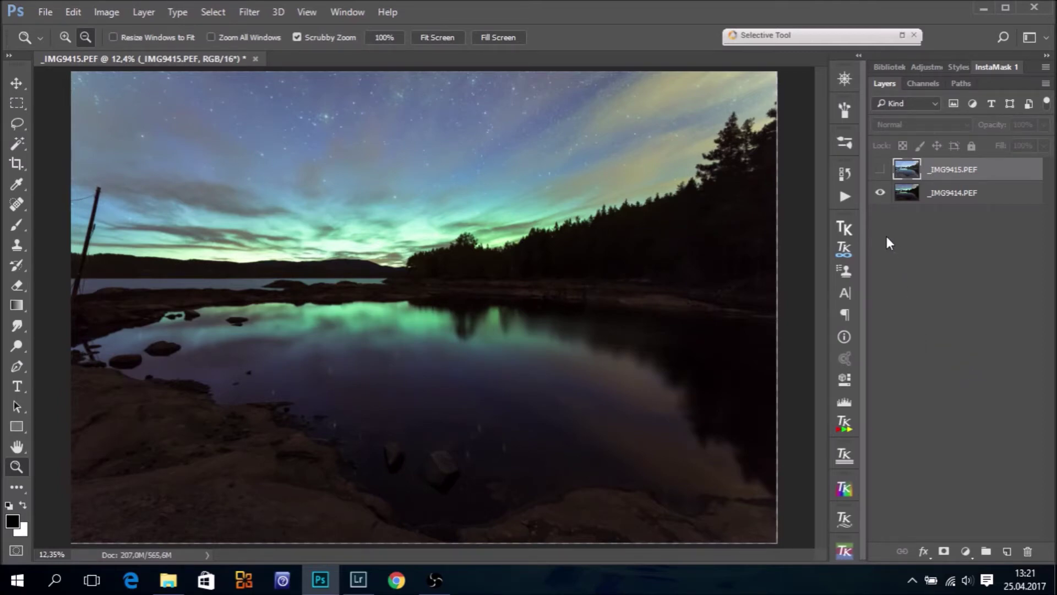
click(880, 169)
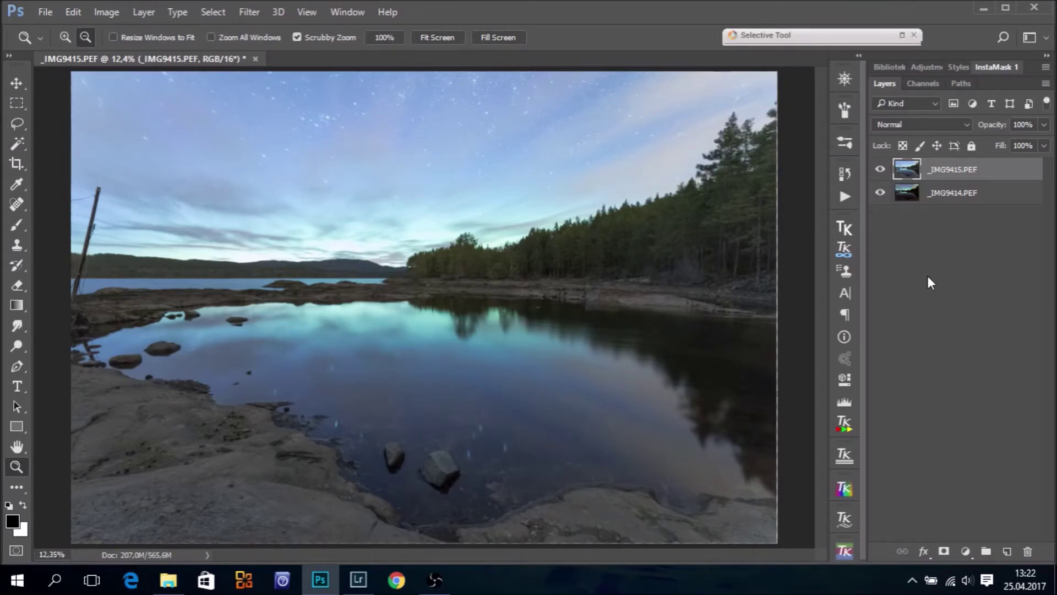
click(880, 171)
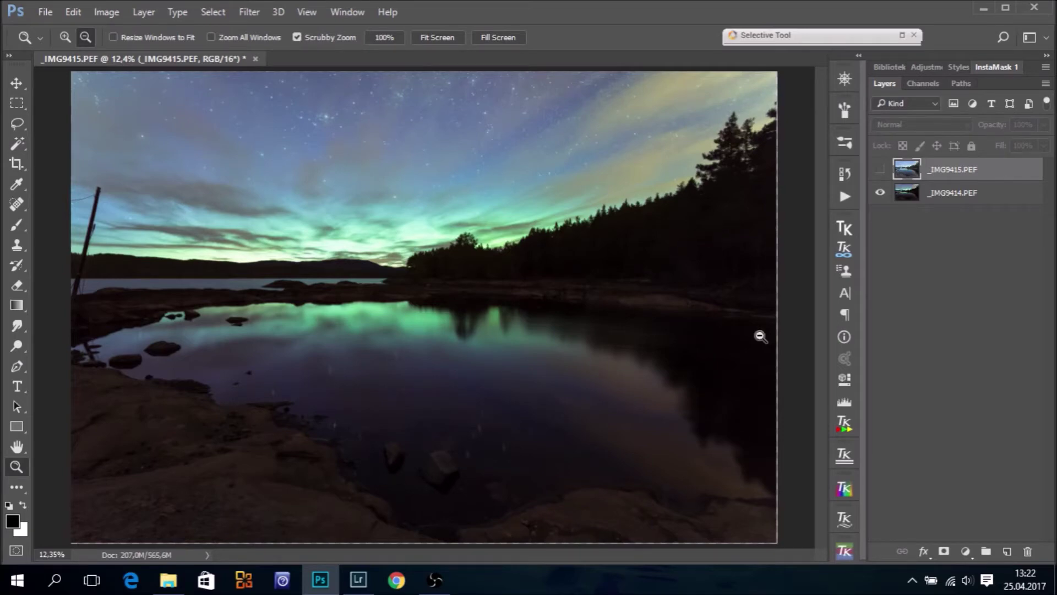
click(844, 422)
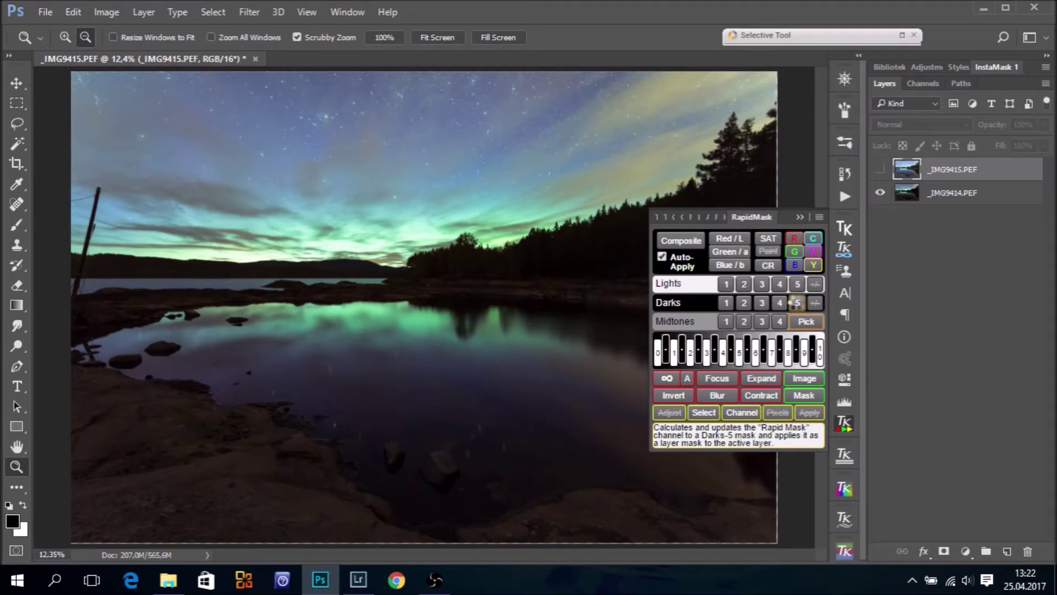
Apply a Darks-5 luminosity mask to the top layer and show the blended result
click(796, 303)
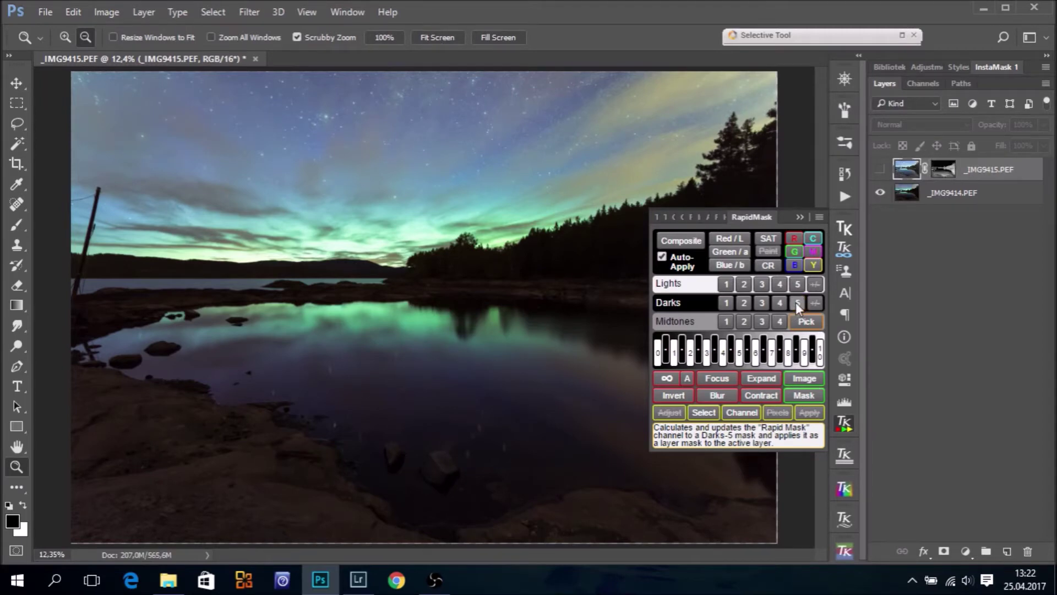
click(800, 216)
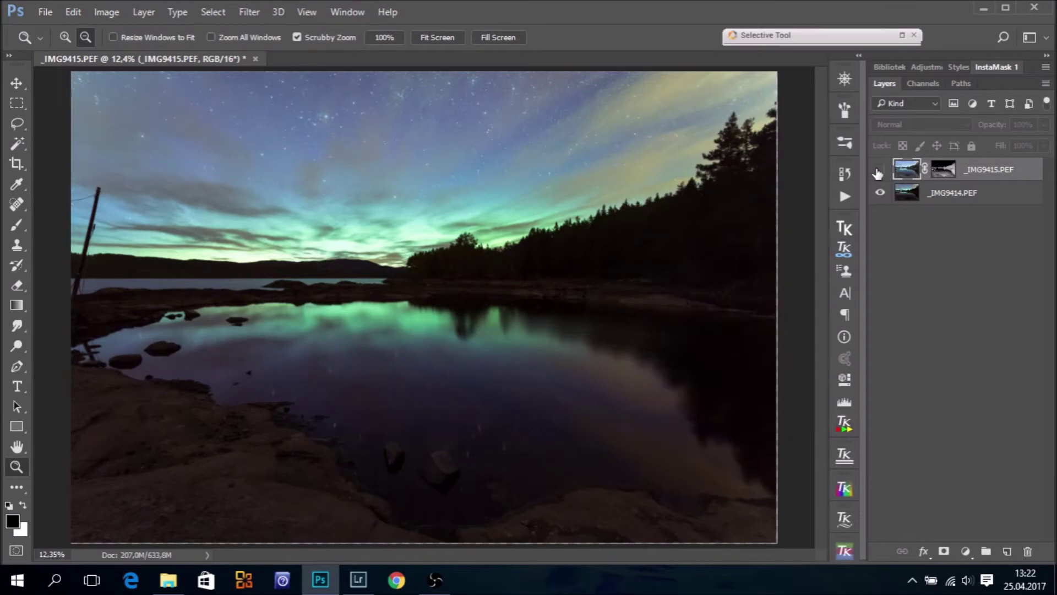
click(882, 171)
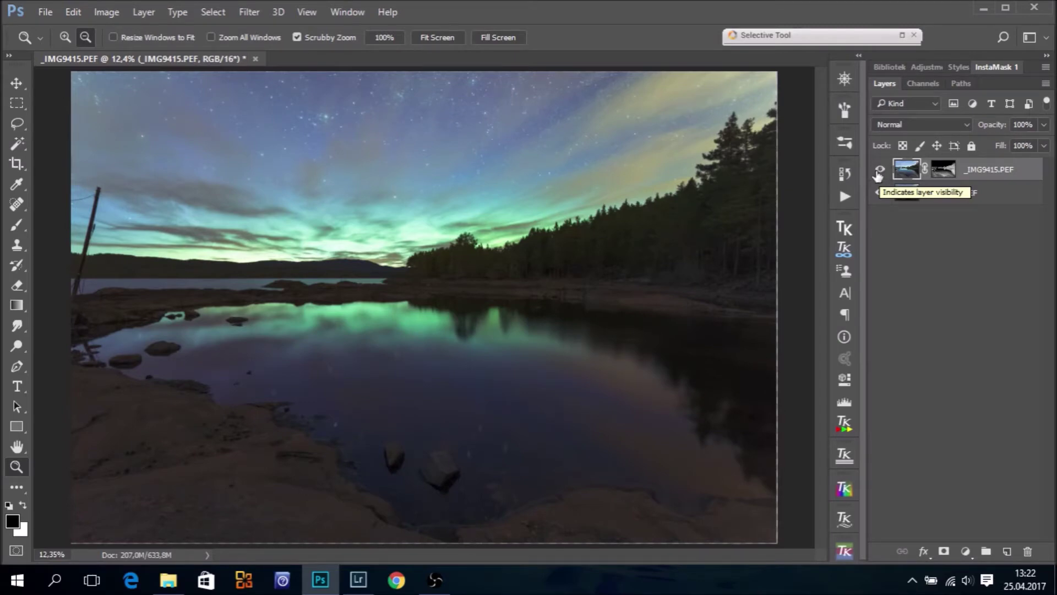
Try Darks-4 and Darks-3 luminosity masks on the top layer, comparing each blend, then close RapidMask
click(942, 169)
click(845, 425)
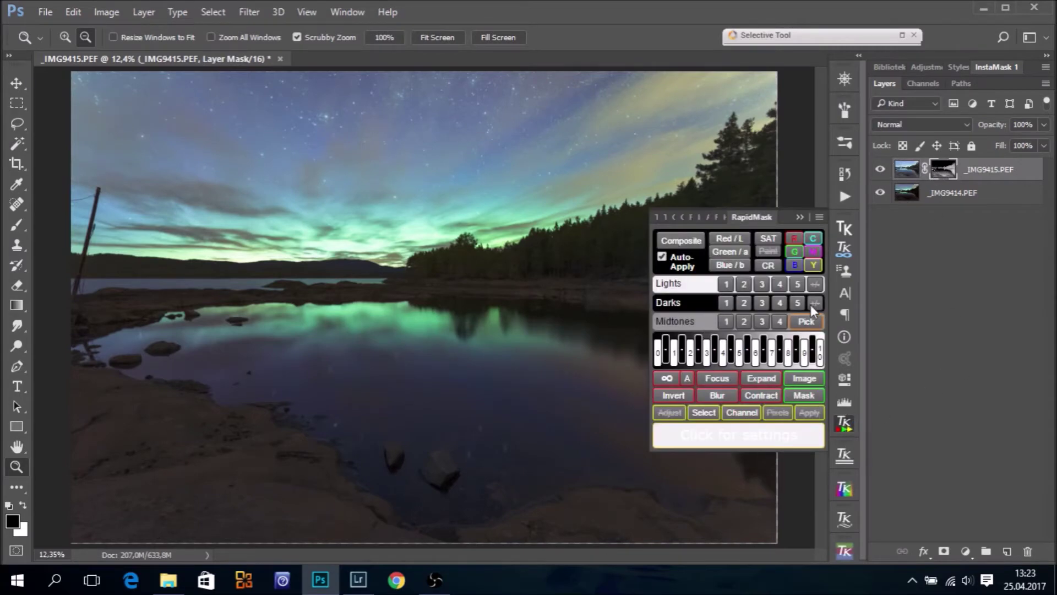
click(781, 302)
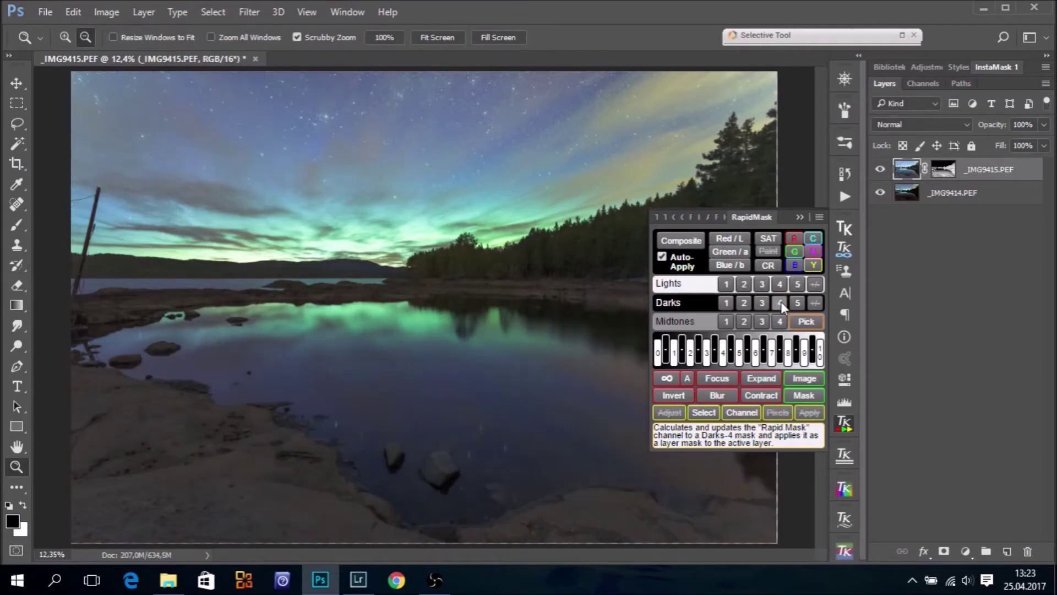
click(879, 171)
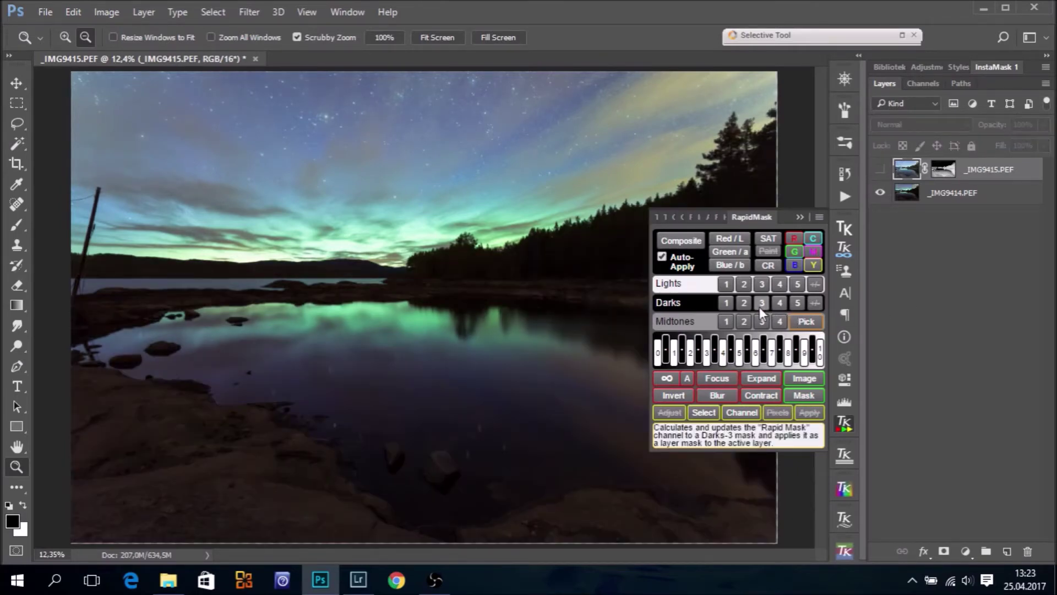
click(778, 302)
click(879, 171)
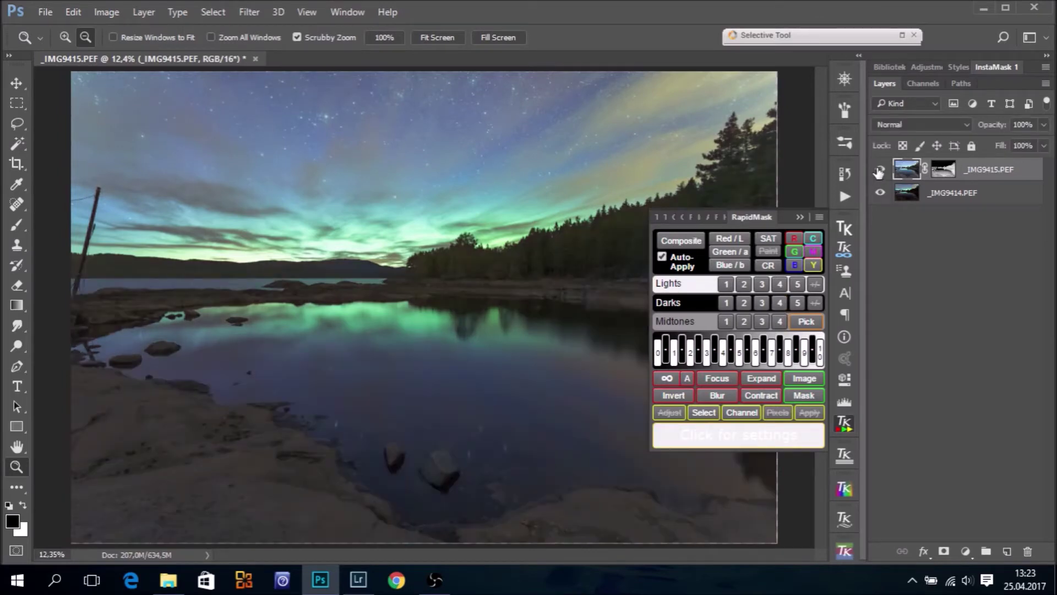
click(800, 217)
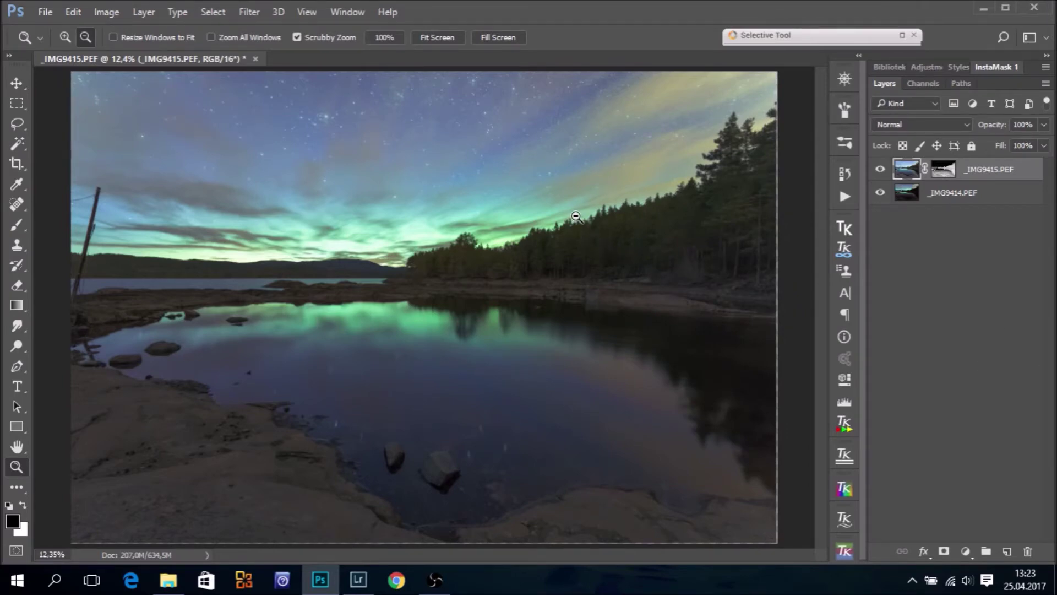
drag(576, 217, 754, 212)
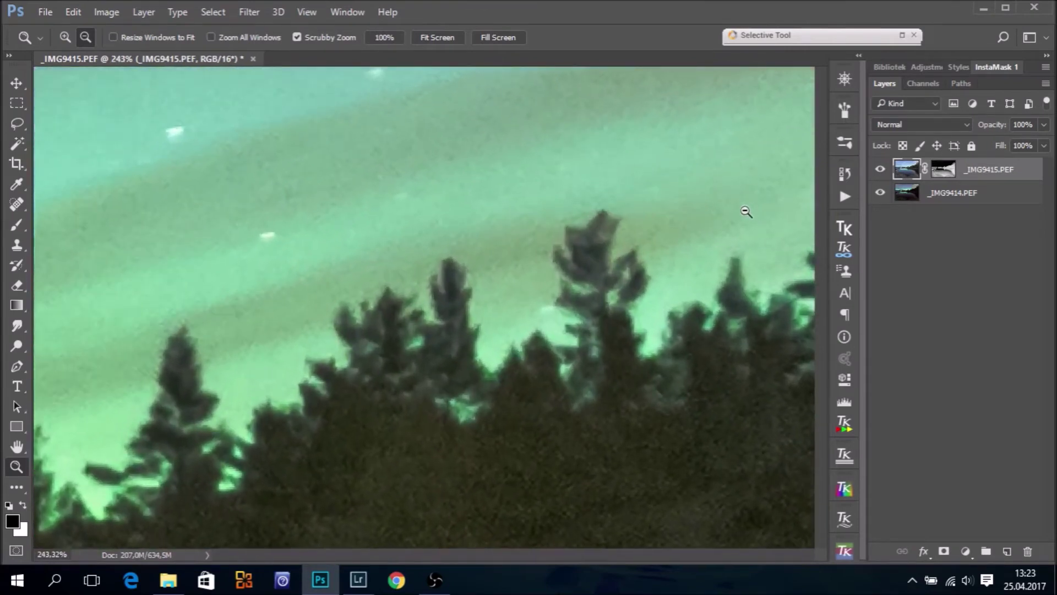
Toggle the top exposure repeatedly to compare the tree line blend, then fit the image on screen
click(881, 172)
click(880, 173)
click(880, 172)
click(881, 173)
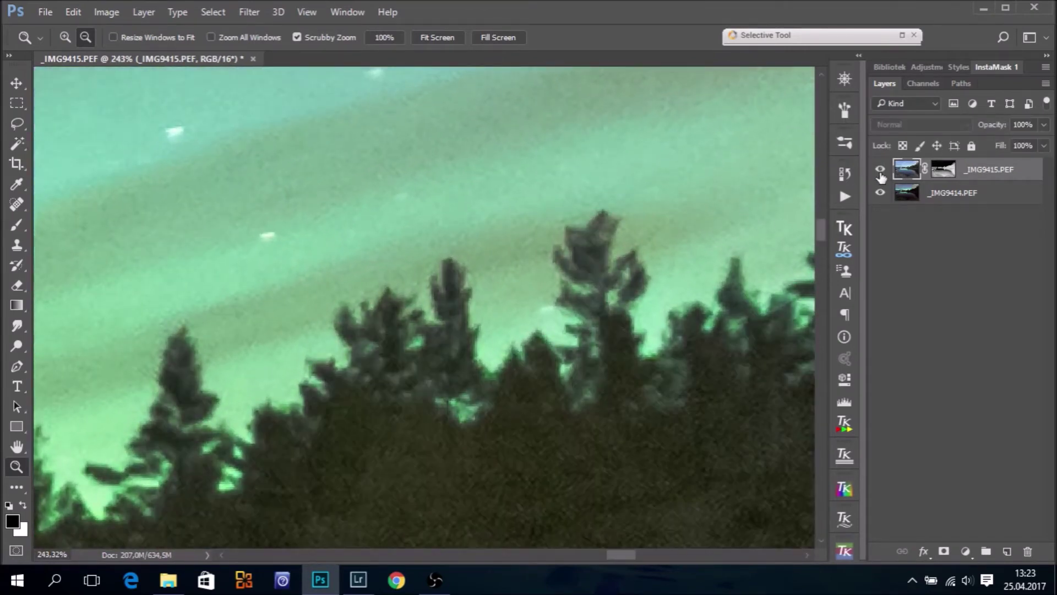
click(880, 173)
click(880, 173)
click(880, 173)
click(880, 173)
click(439, 38)
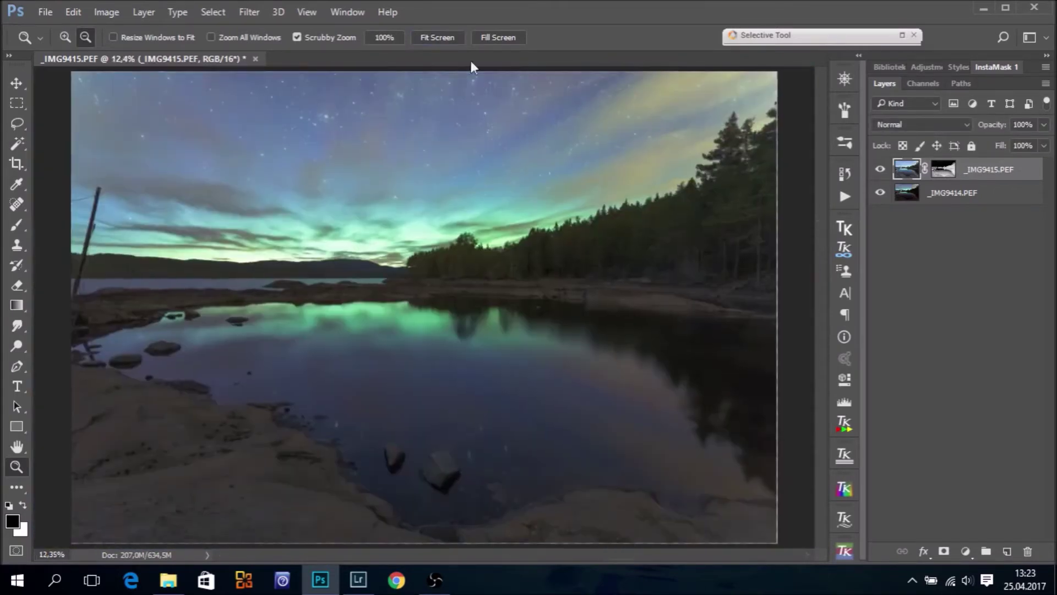
Display the _IMG9415.PEF layer mask on its own
click(943, 173)
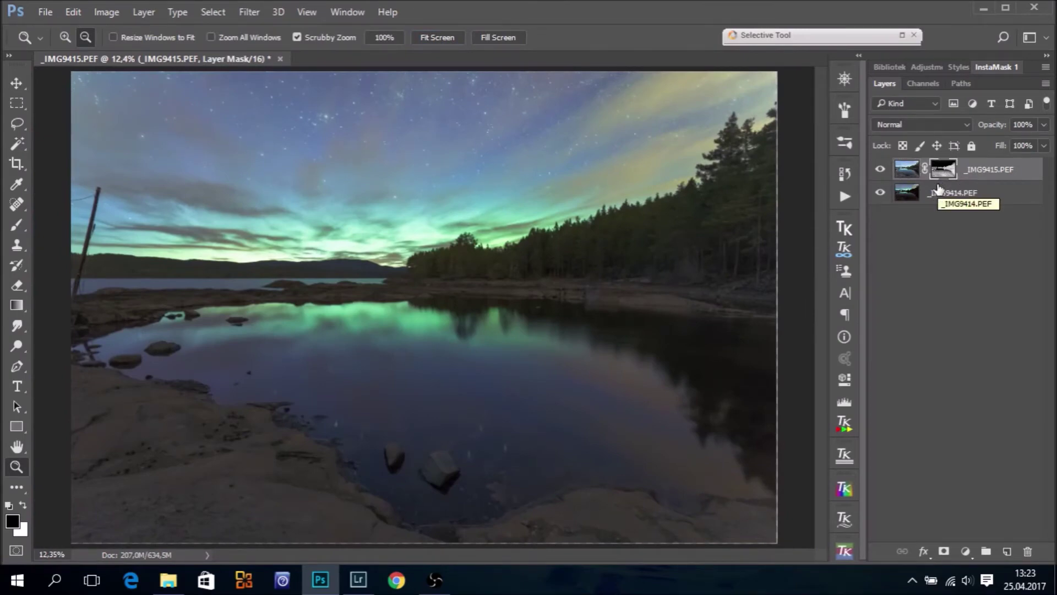
drag(933, 179, 945, 175)
alt+click(946, 173)
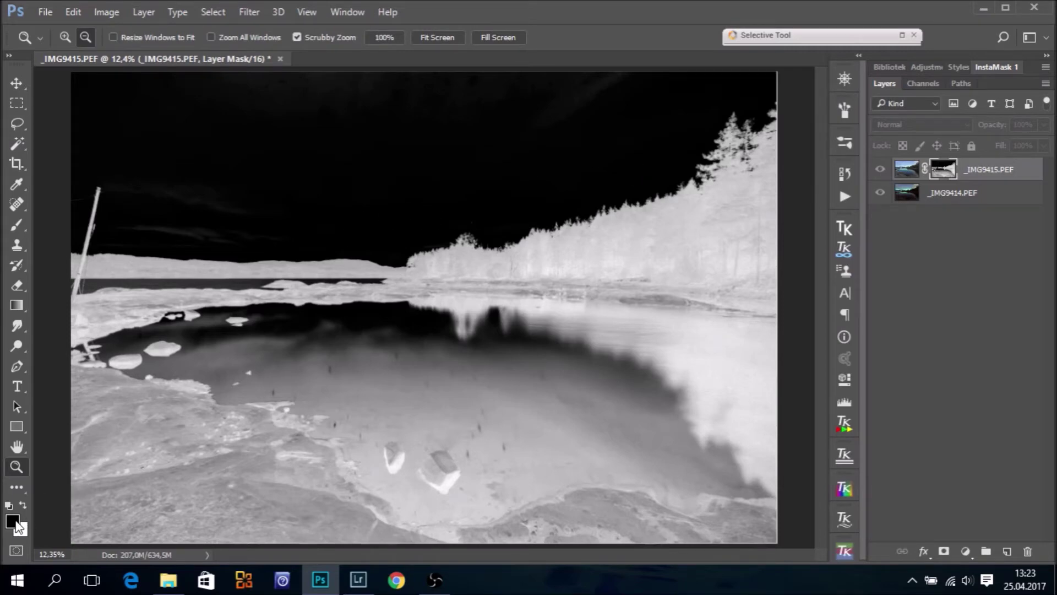
Set up a brush at 100% flow and darken the faint streak in the mask's sky
click(17, 224)
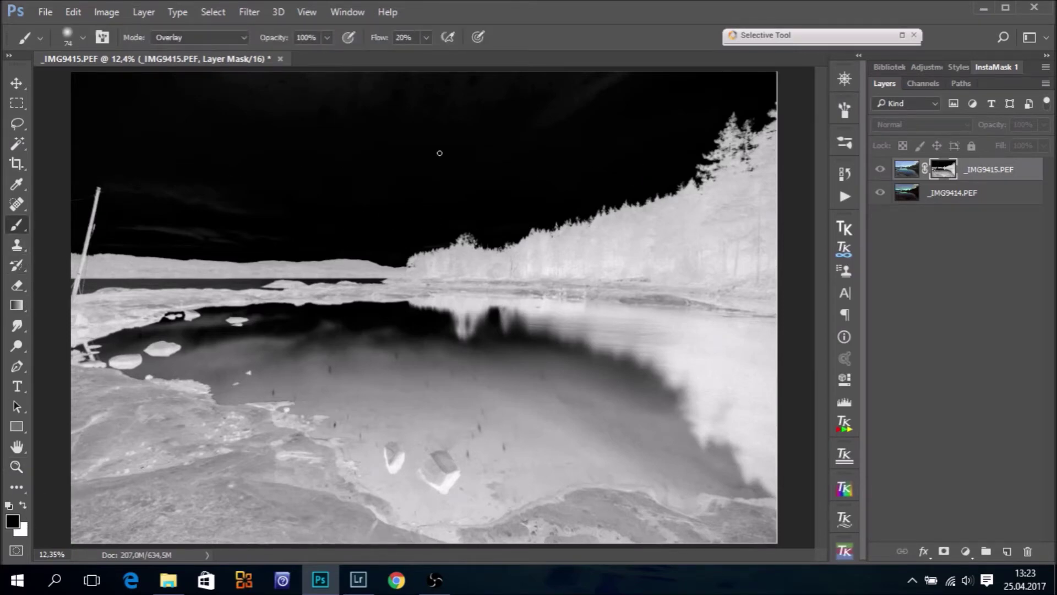
drag(438, 147, 473, 147)
drag(387, 37, 432, 37)
drag(594, 94, 549, 84)
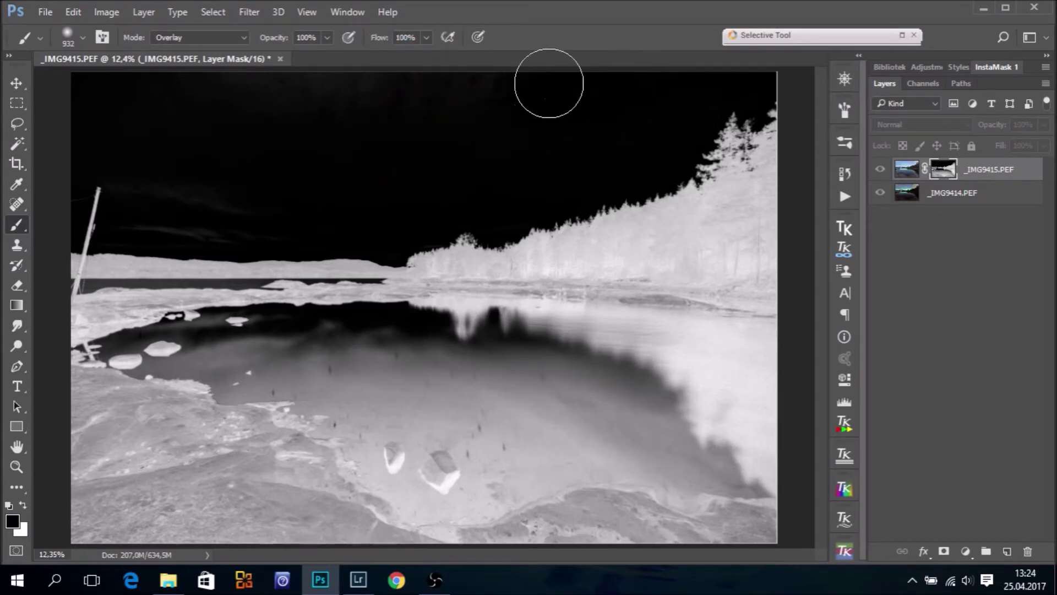
drag(266, 156, 243, 162)
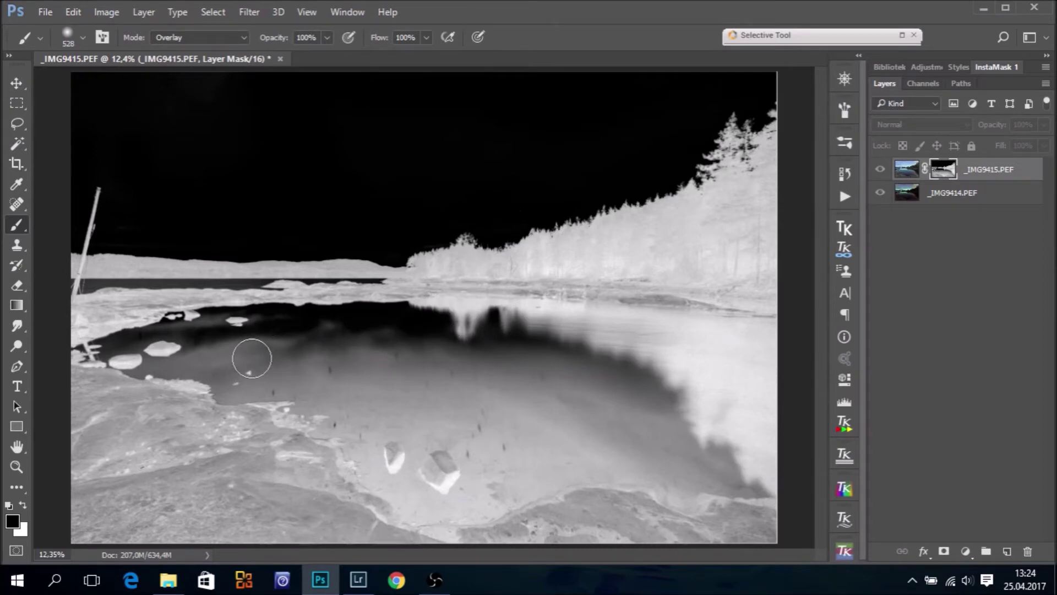
Try a 1062-pixel black stroke on the water, undo it, and lower brush opacity to 47%
drag(252, 358, 278, 357)
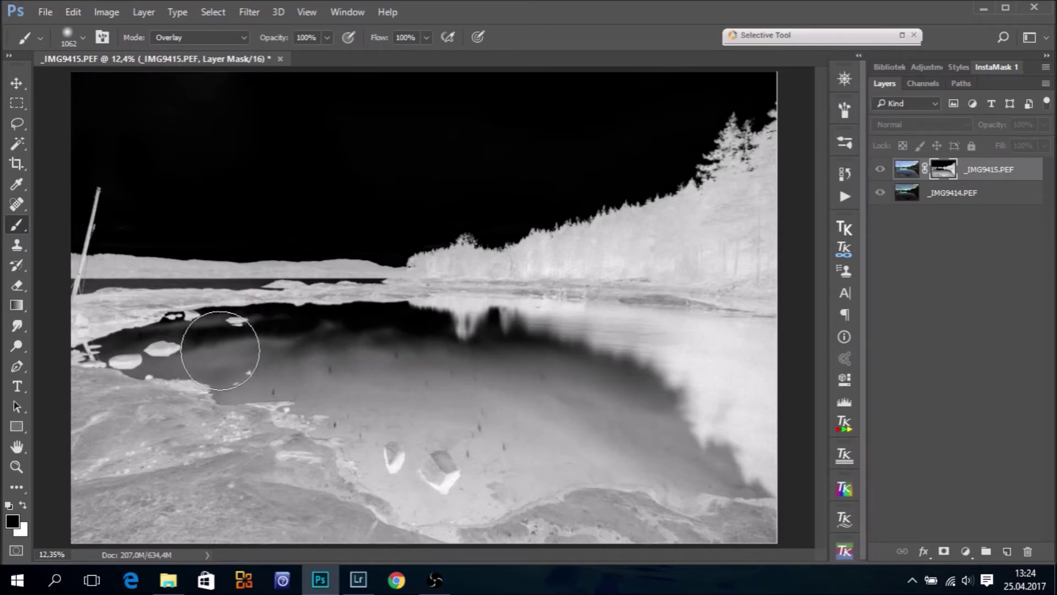
mouse_move(220, 344)
mouse_down()
mouse_move(504, 369)
mouse_move(477, 367)
mouse_move(641, 411)
mouse_move(560, 377)
mouse_move(685, 452)
mouse_move(535, 455)
mouse_move(466, 411)
mouse_move(316, 389)
mouse_move(375, 345)
mouse_move(620, 265)
mouse_move(639, 266)
mouse_move(533, 276)
mouse_move(644, 305)
mouse_move(656, 344)
mouse_move(681, 346)
mouse_up()
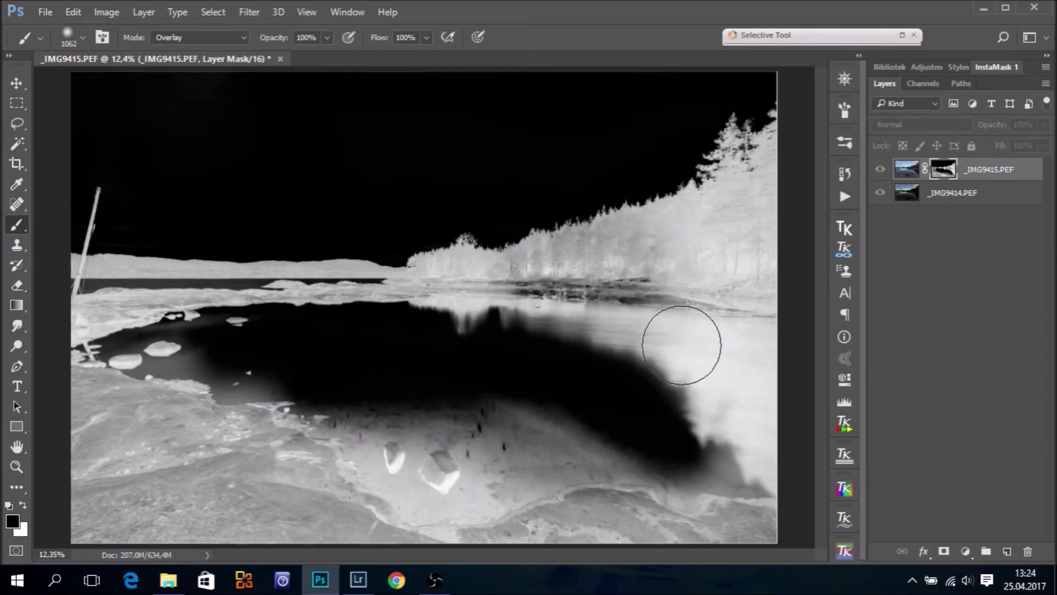
key(ctrl+z)
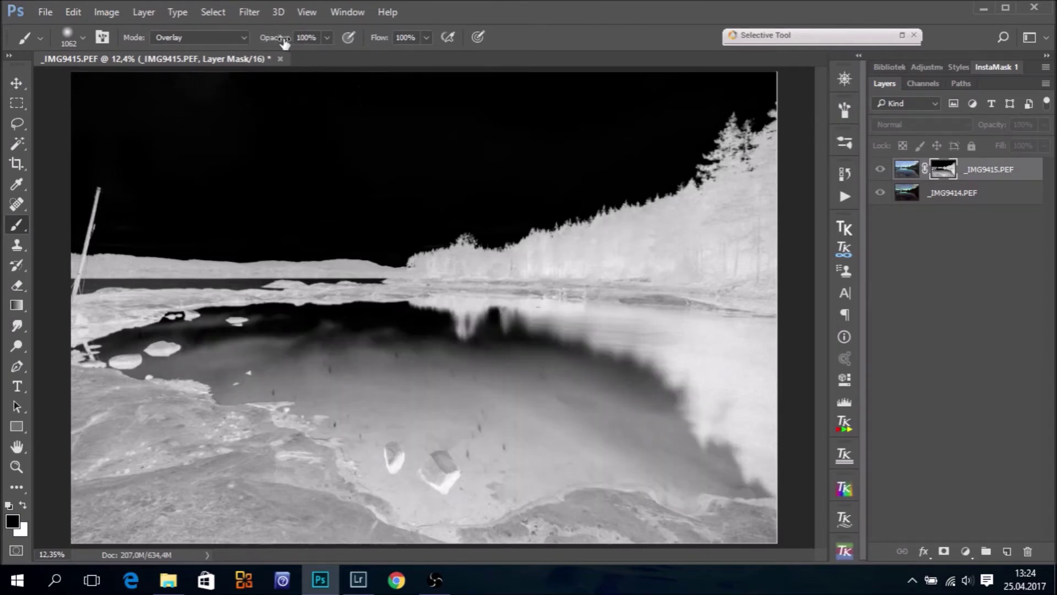
drag(285, 43, 265, 41)
Paint white on the mask over the lower-left rocks and black across the water
key(x)
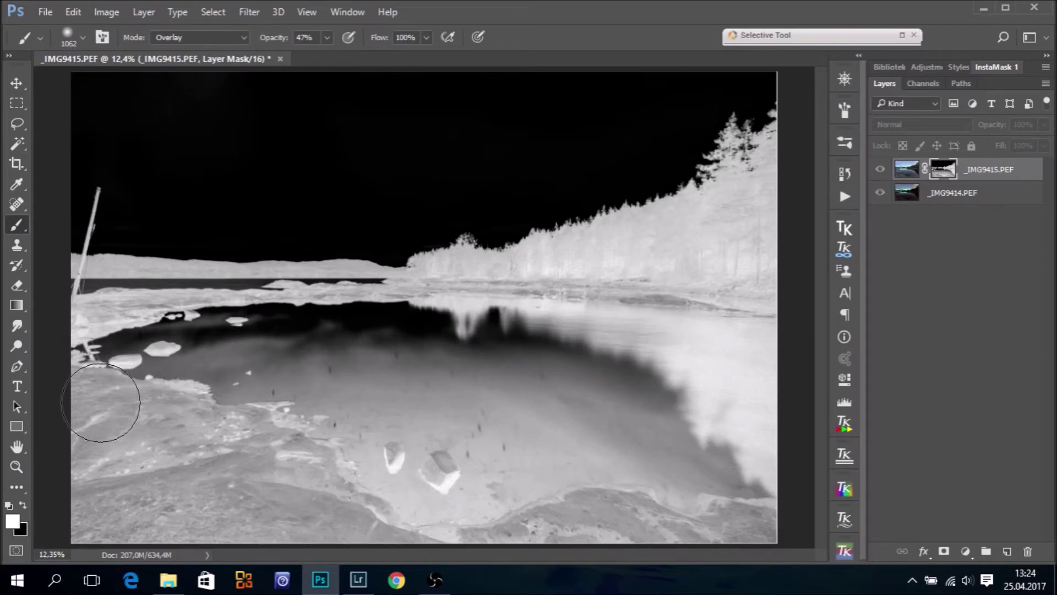
mouse_move(101, 402)
mouse_down()
mouse_move(238, 434)
mouse_move(165, 457)
mouse_move(123, 501)
mouse_move(274, 504)
mouse_move(375, 531)
mouse_move(562, 523)
mouse_move(573, 510)
mouse_move(769, 532)
mouse_move(556, 512)
mouse_move(432, 533)
mouse_move(109, 424)
mouse_move(90, 406)
mouse_move(150, 498)
mouse_move(167, 474)
mouse_move(115, 494)
mouse_move(689, 557)
mouse_move(744, 538)
mouse_move(314, 493)
mouse_move(141, 408)
mouse_move(148, 451)
mouse_up()
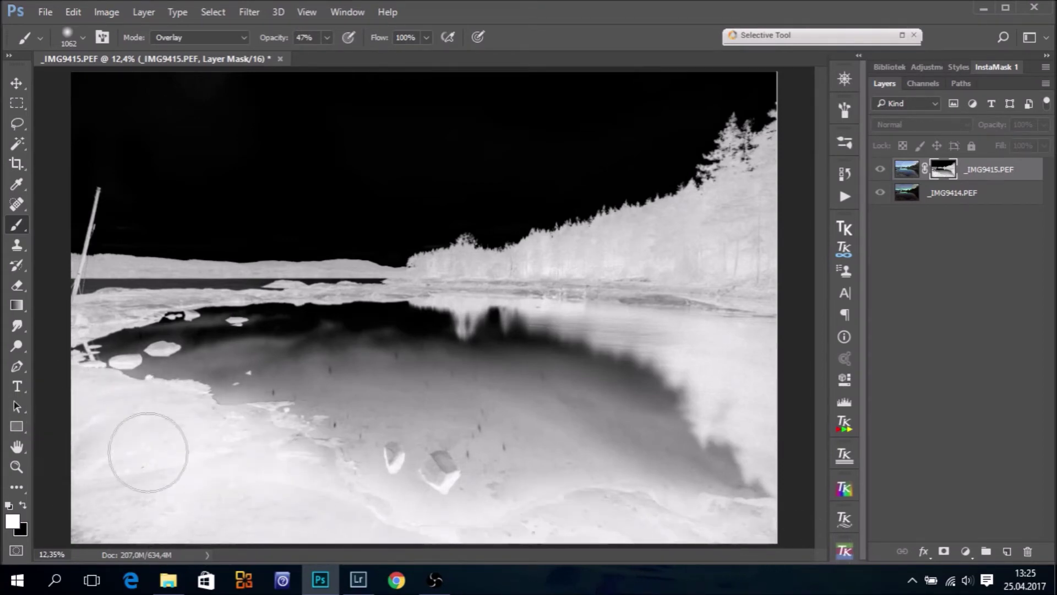
key(x)
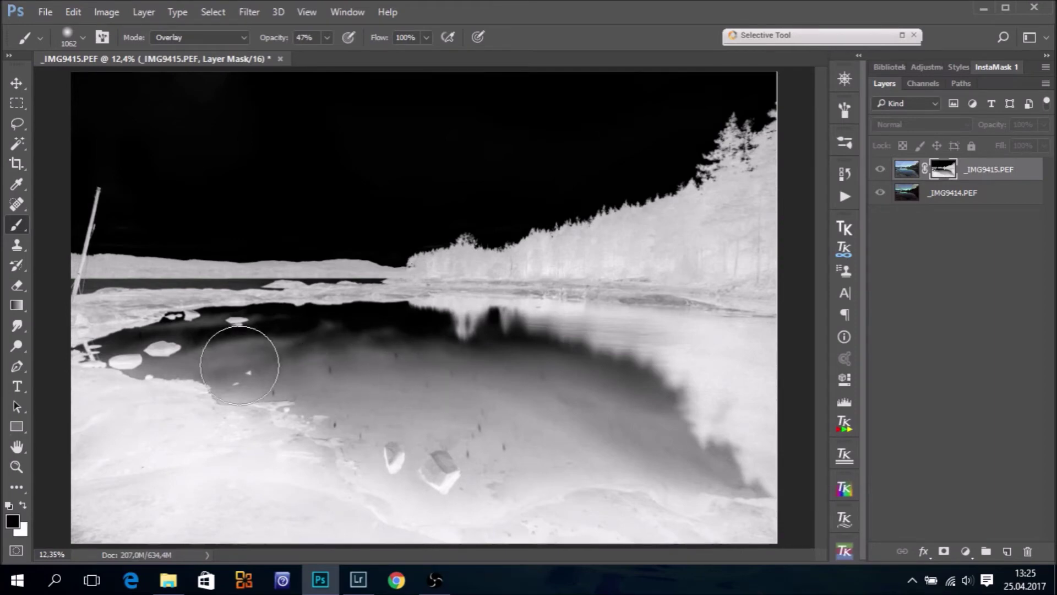
mouse_move(240, 365)
mouse_down()
mouse_move(208, 349)
mouse_move(550, 385)
mouse_move(502, 376)
mouse_move(649, 421)
mouse_move(599, 439)
mouse_move(368, 427)
mouse_move(461, 484)
mouse_move(389, 436)
mouse_move(124, 344)
mouse_move(288, 325)
mouse_up()
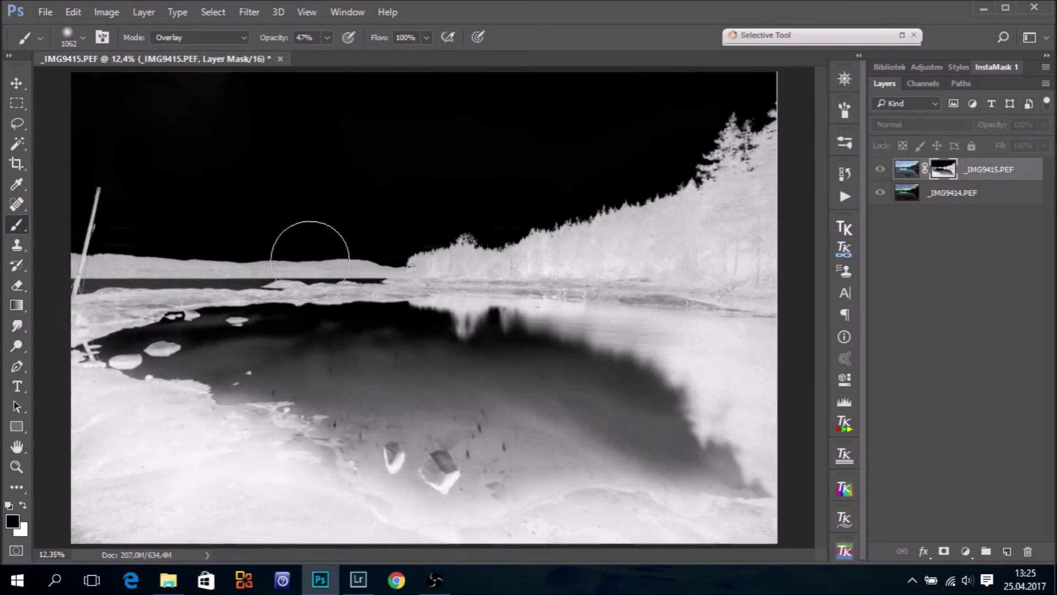
Brighten the shoreline and trees at 40% opacity, then darken the shoreline water with a 479-pixel brush
key(x)
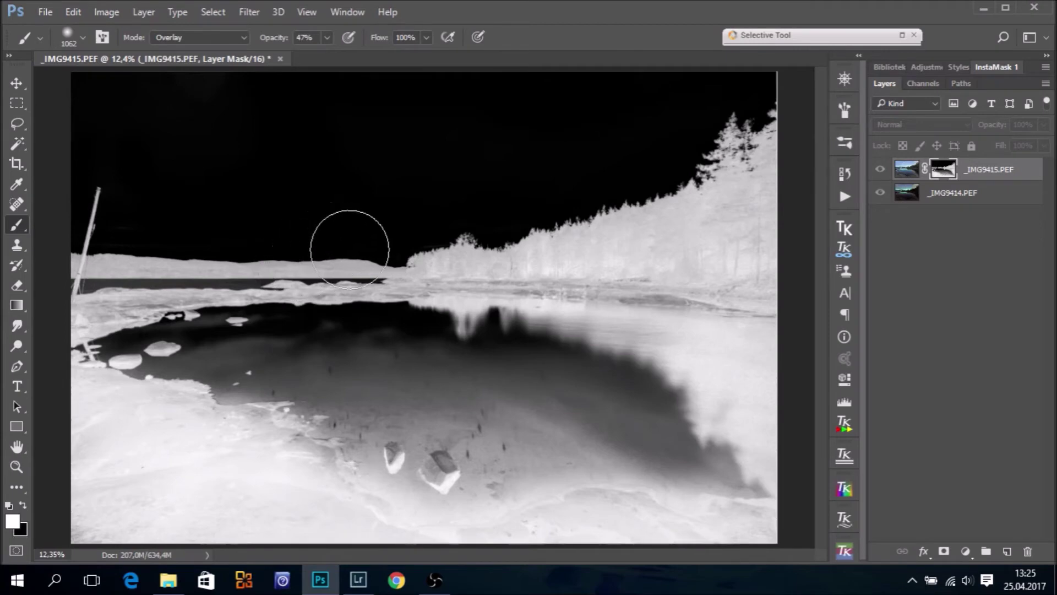
alt+right_click(349, 249)
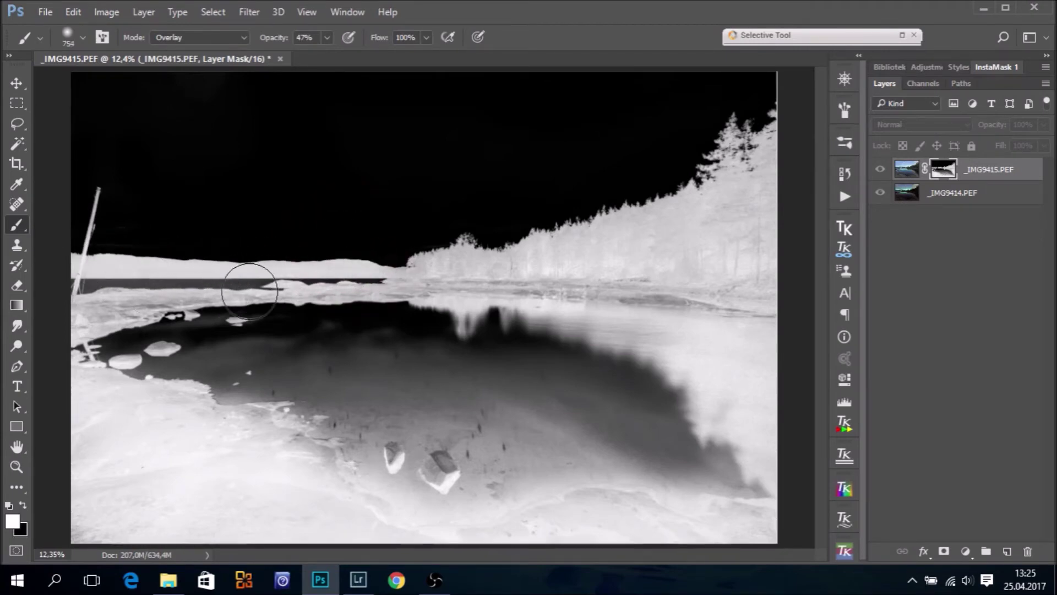
mouse_move(250, 292)
mouse_down()
mouse_move(203, 286)
mouse_move(113, 302)
mouse_move(288, 283)
mouse_move(376, 297)
mouse_move(609, 299)
mouse_up()
alt+right_click(609, 299)
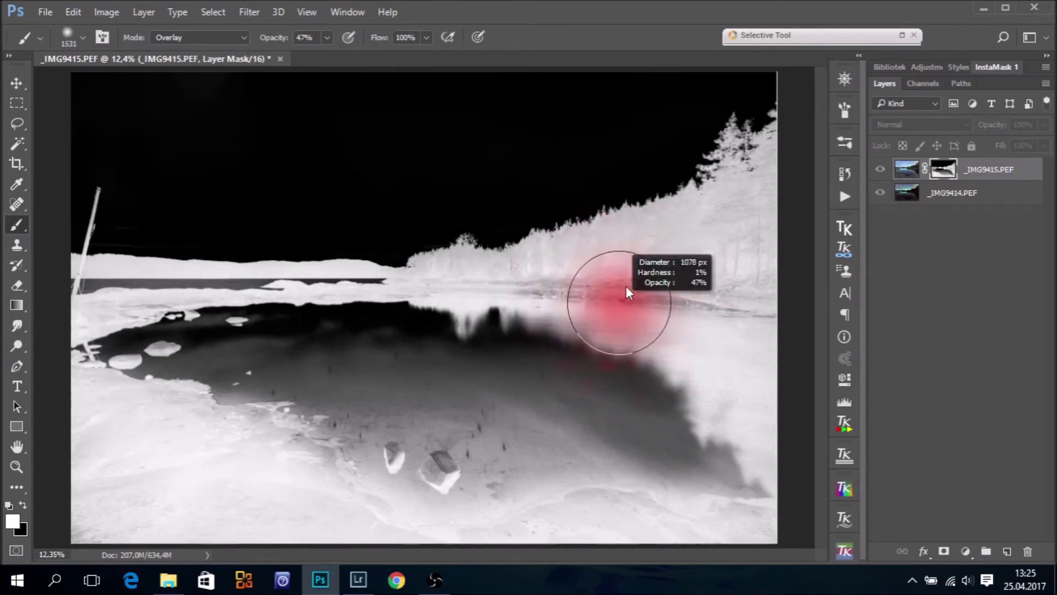
drag(277, 44, 269, 38)
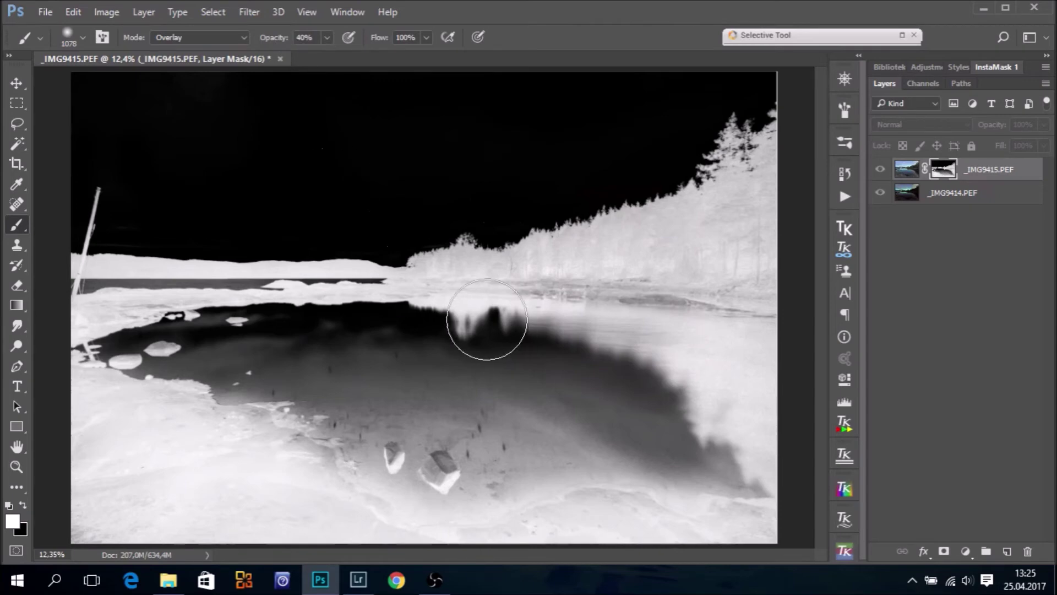
mouse_move(496, 278)
mouse_down()
mouse_move(684, 257)
mouse_move(767, 217)
mouse_move(795, 160)
mouse_move(705, 310)
mouse_move(770, 394)
mouse_move(556, 292)
mouse_move(722, 309)
mouse_move(422, 334)
mouse_up()
alt+right_click(349, 323)
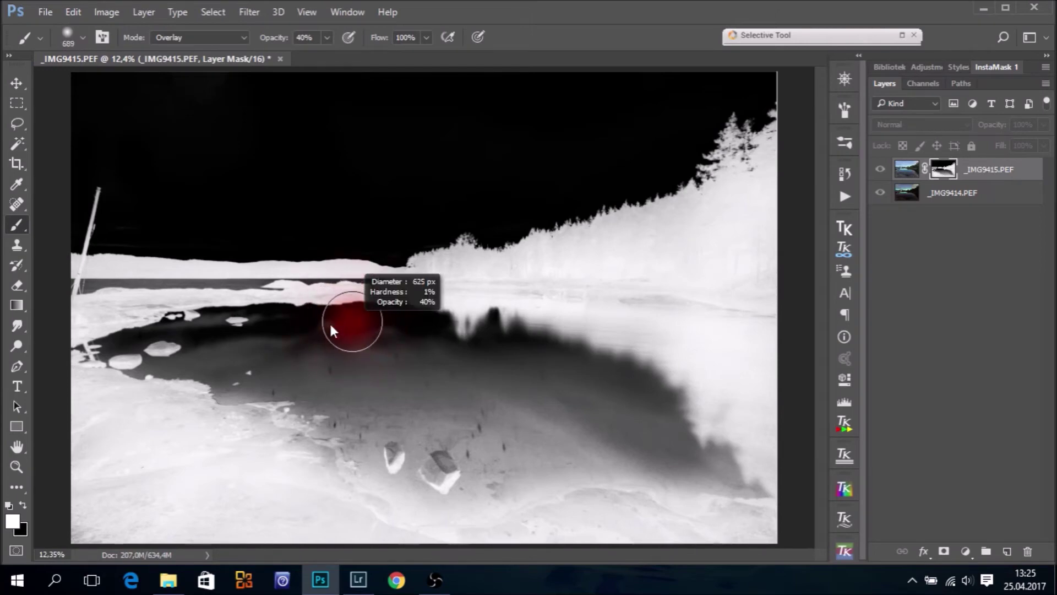
key(x)
mouse_move(239, 294)
mouse_down()
mouse_move(253, 272)
mouse_move(96, 282)
mouse_move(94, 271)
mouse_move(255, 279)
mouse_up()
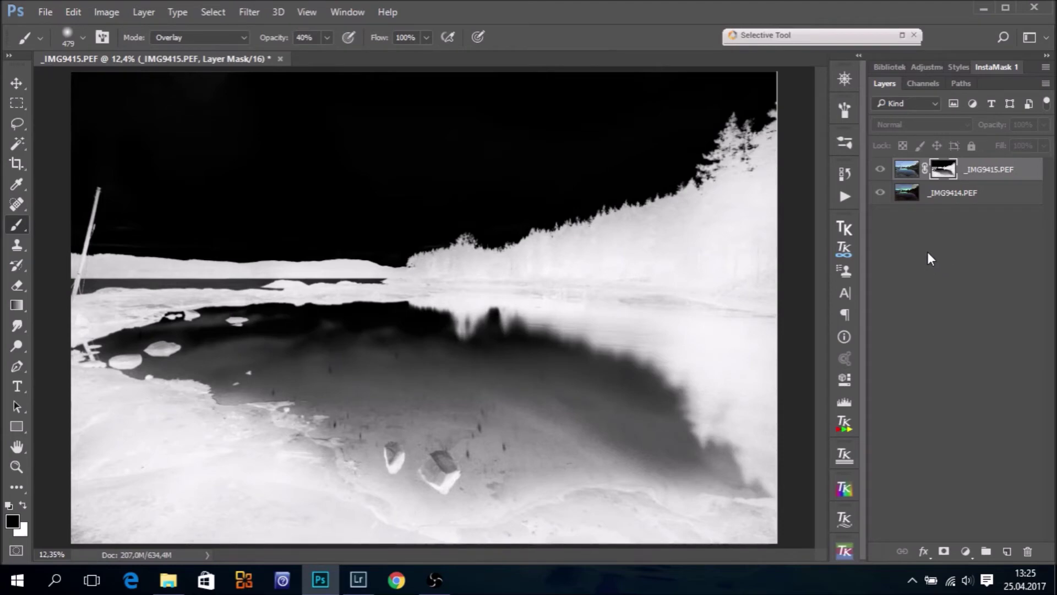
Return to the colour image and toggle the top exposure to compare the blend
alt+click(941, 170)
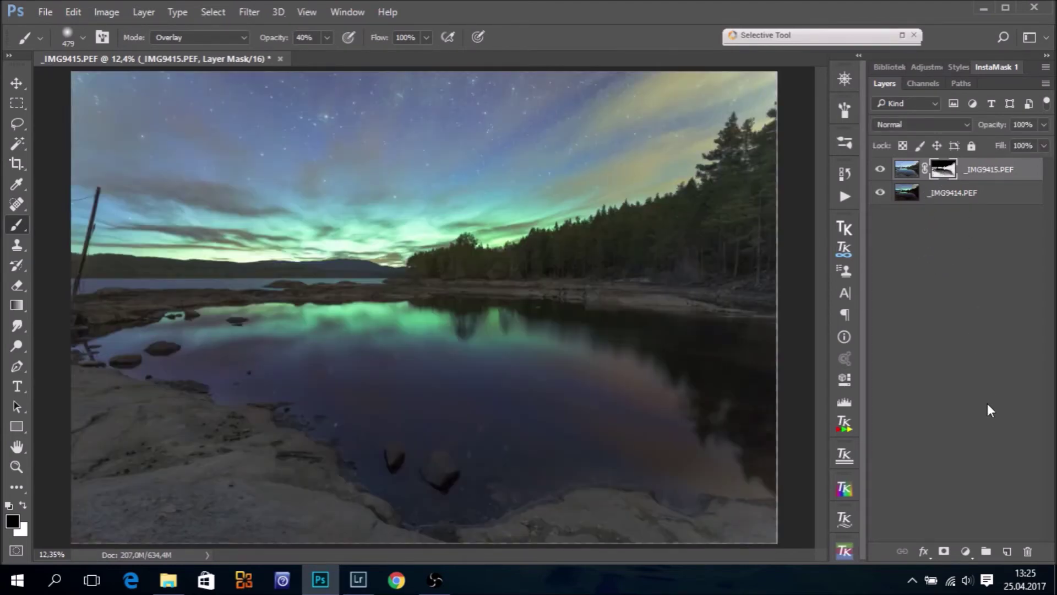
click(880, 170)
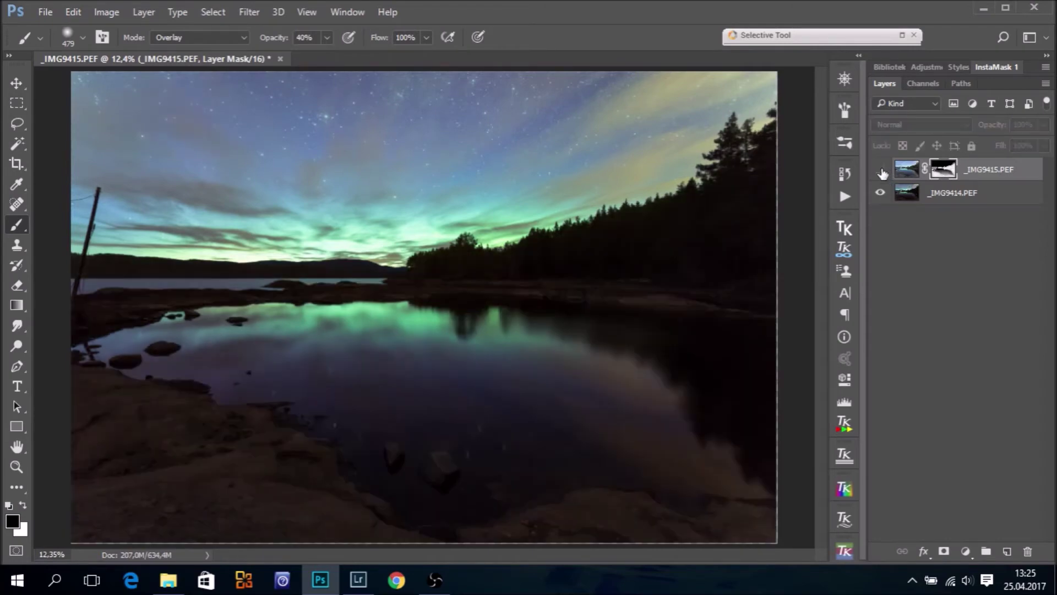
click(880, 170)
click(880, 170)
click(881, 170)
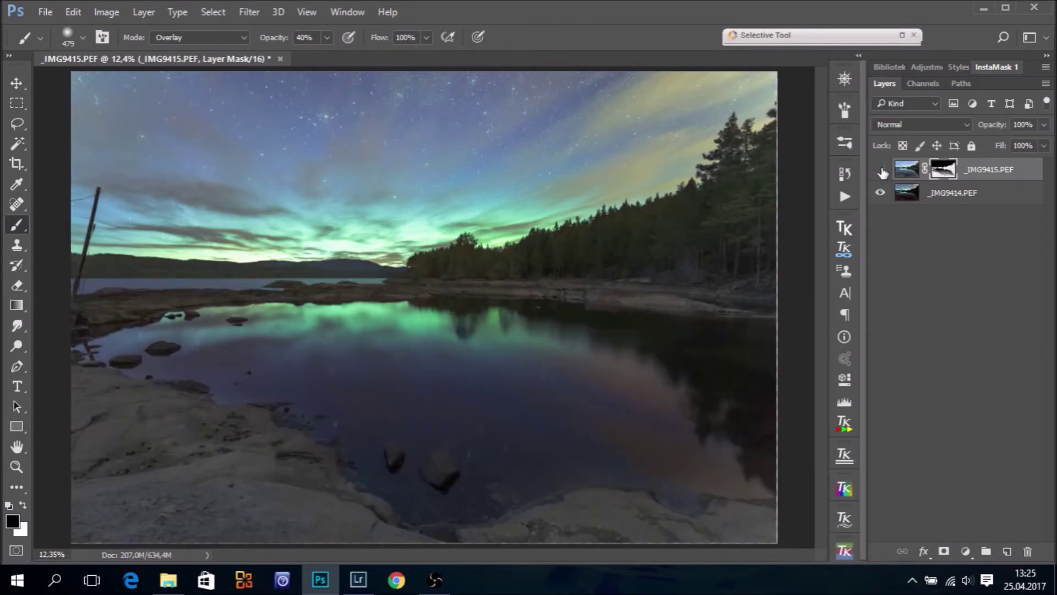
click(880, 170)
click(880, 170)
Zoom into the water near the rocks, set the brush to 758 pixels, pan the lake, and zoom out
click(17, 466)
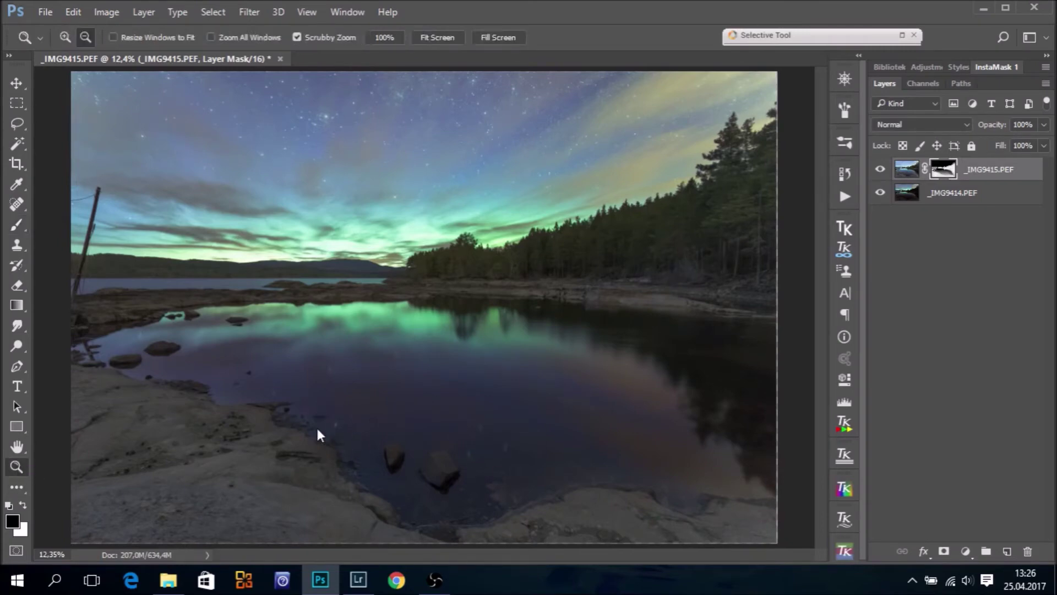
click(337, 421)
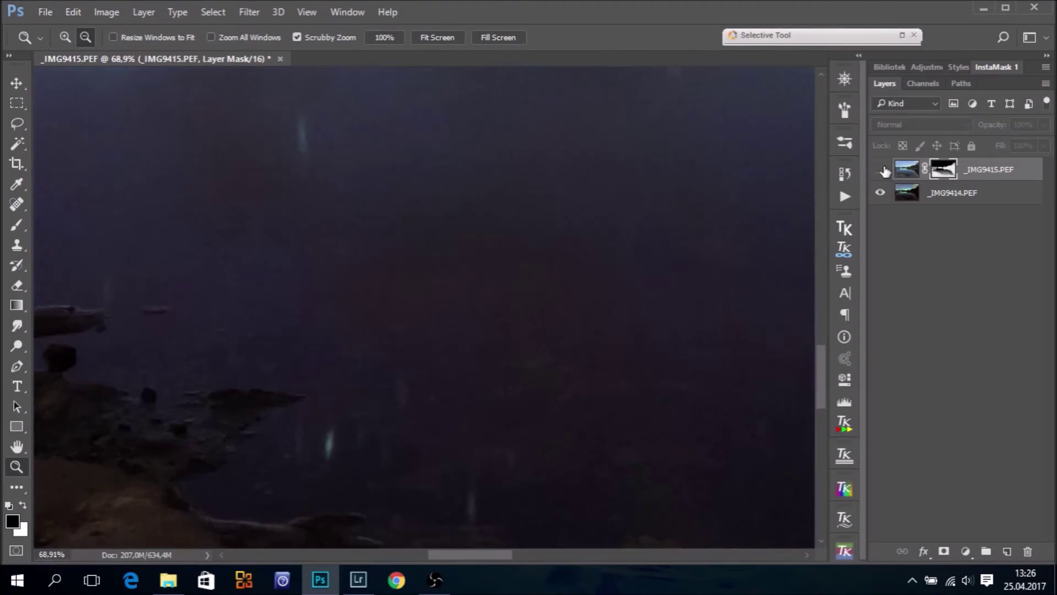
click(882, 170)
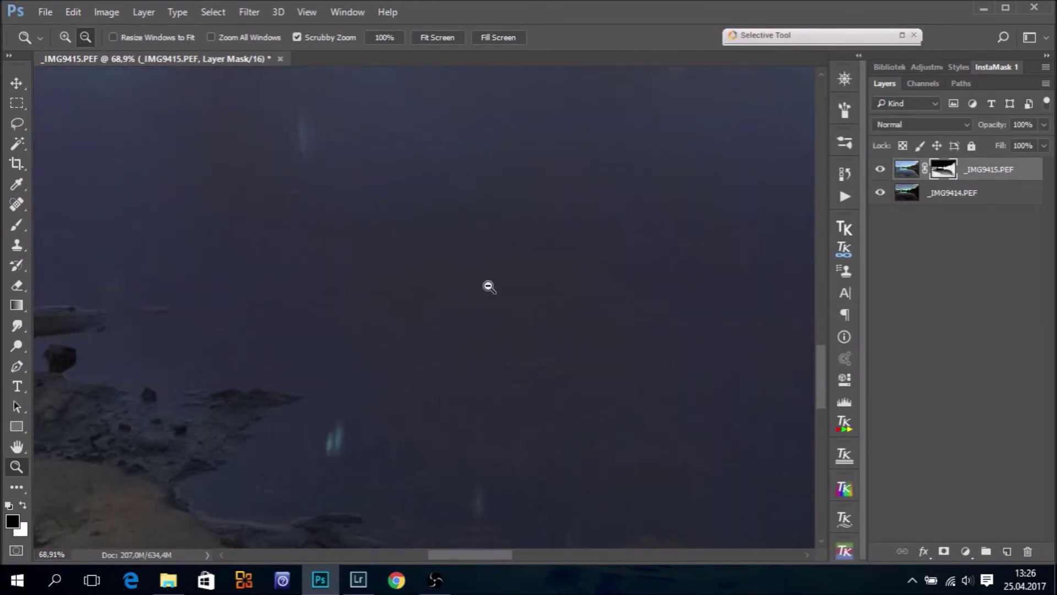
click(18, 226)
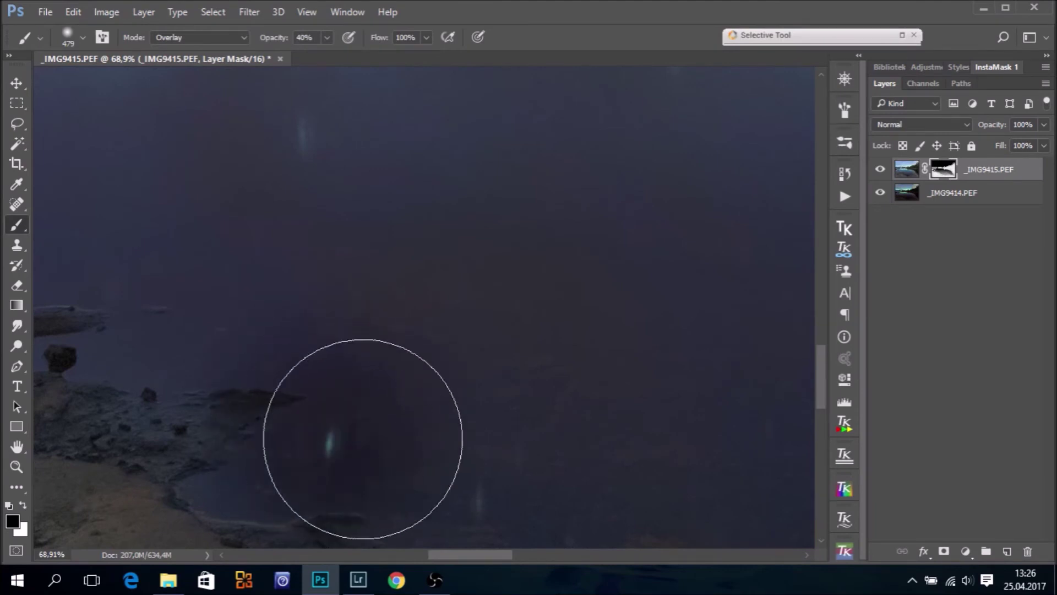
mouse_move(416, 368)
mouse_down()
mouse_move(479, 371)
mouse_move(588, 198)
mouse_up()
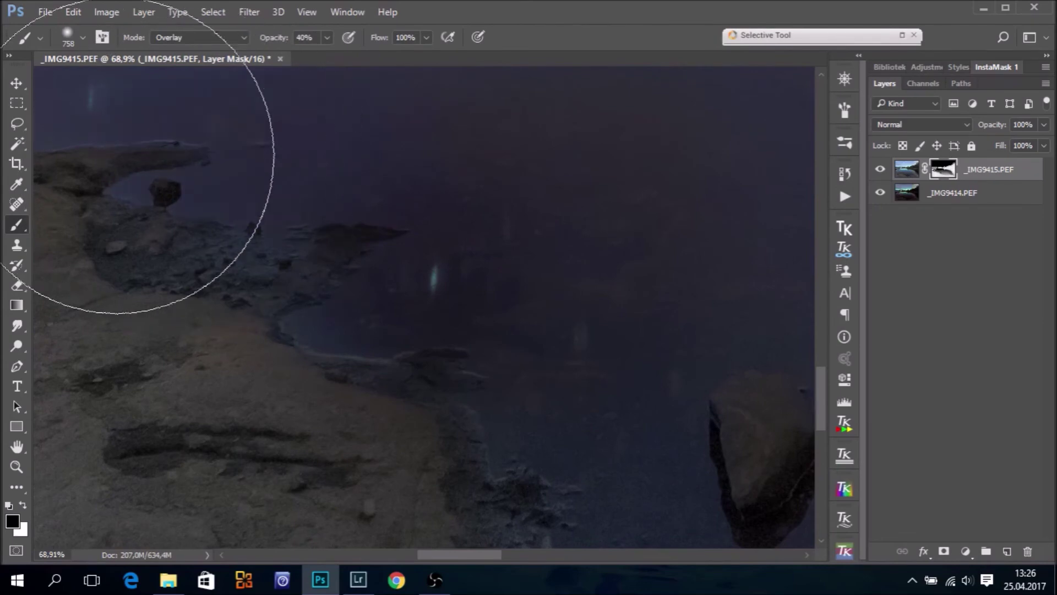
drag(435, 241, 361, 425)
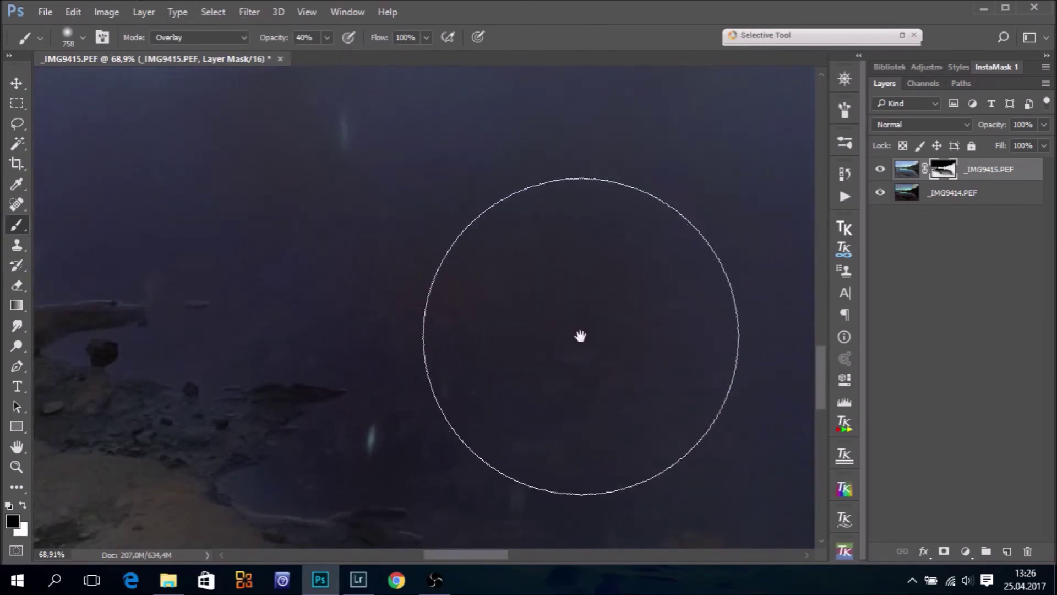
drag(578, 335, 177, 224)
drag(479, 259, 472, 418)
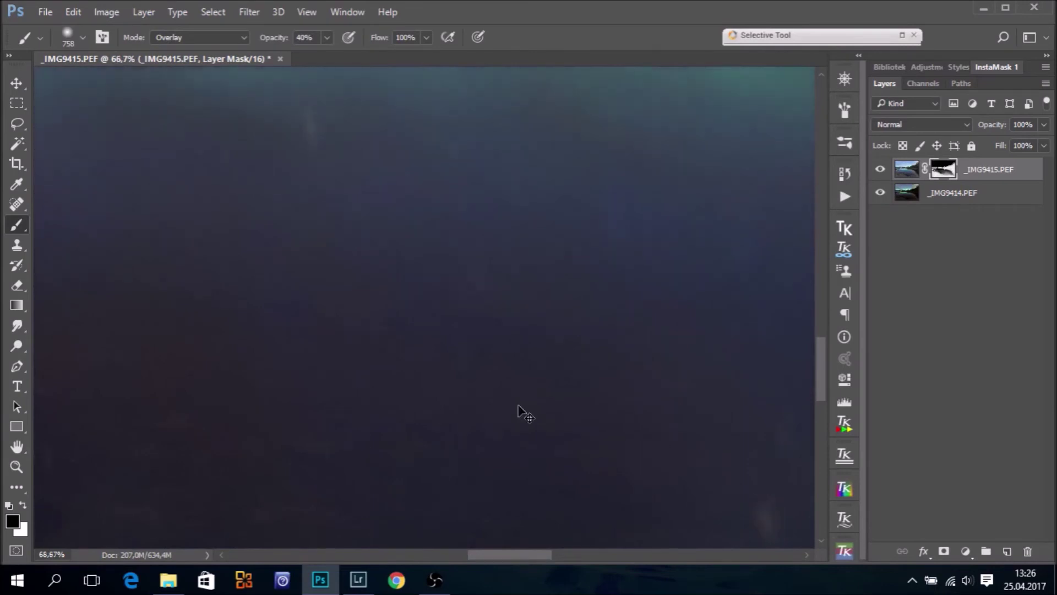
scroll(522, 411, down, 5)
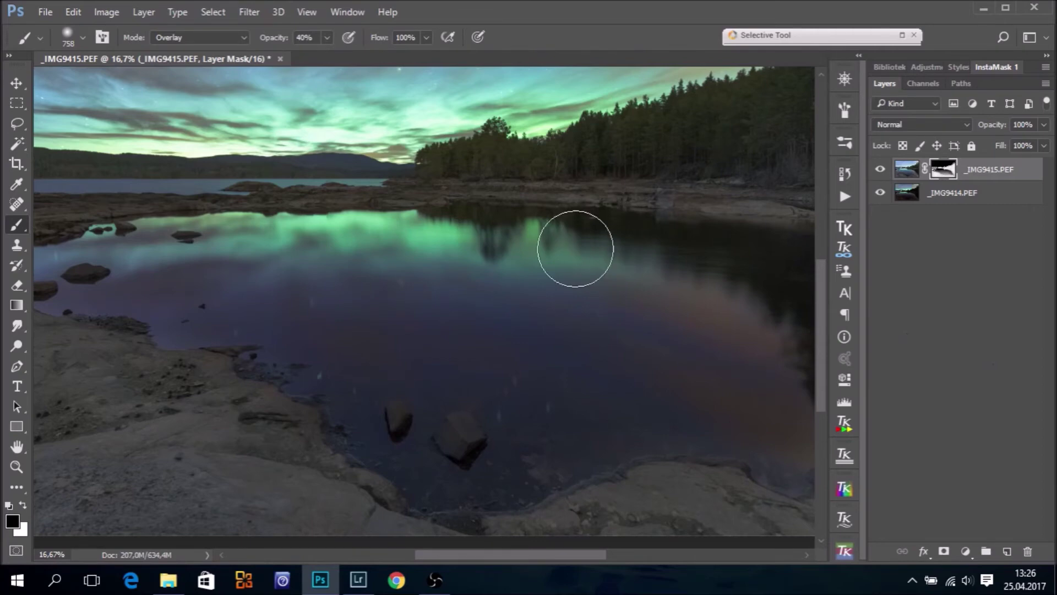
Zoom into the pine treeline and toggle the _IMG9415.PEF layer to check the blend edge
click(16, 466)
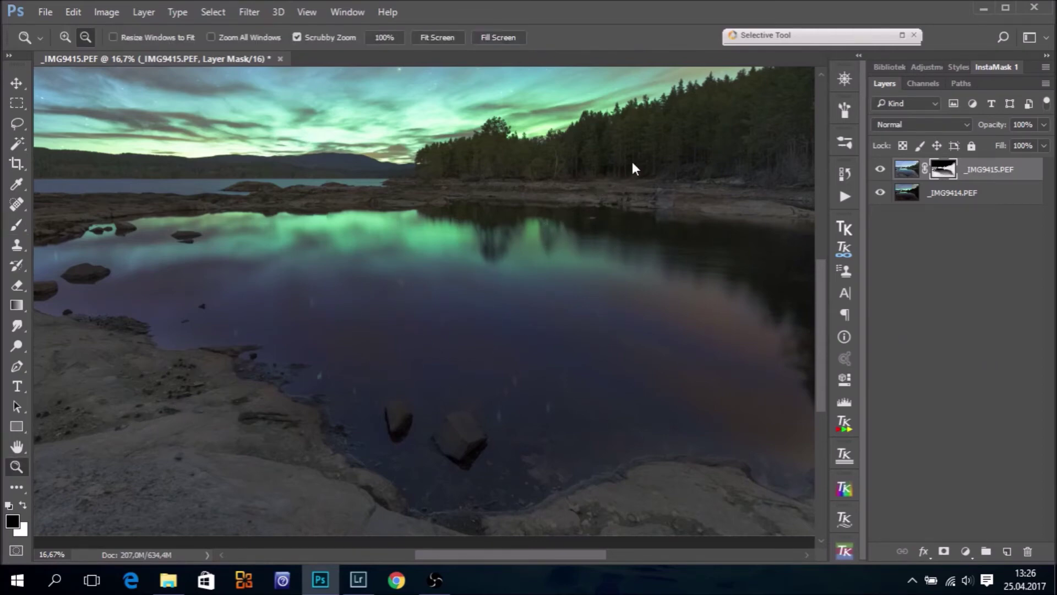
scroll(423, 336, up, 3)
scroll(534, 273, up, 3)
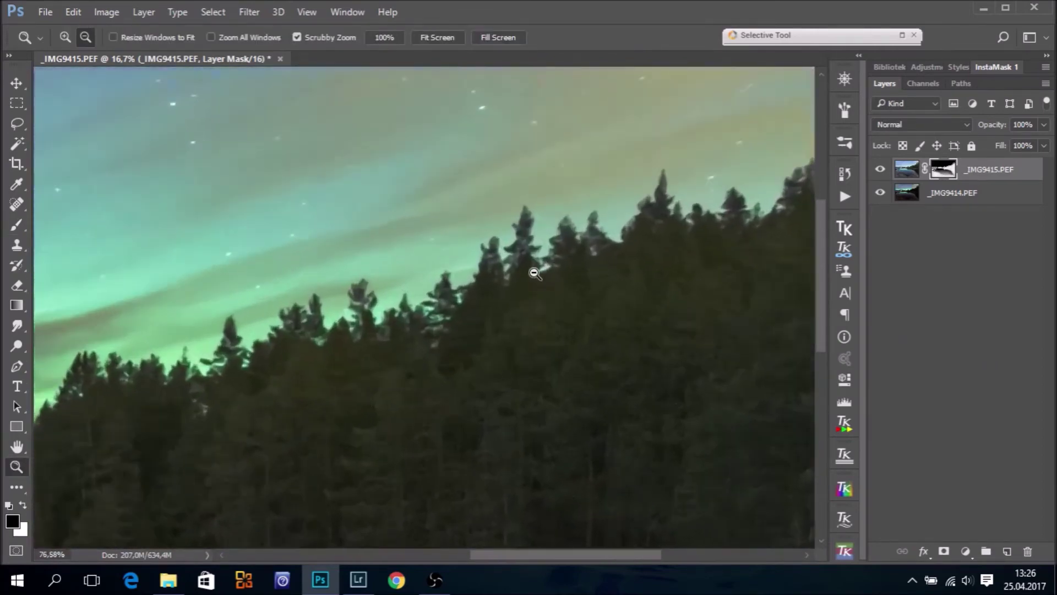
scroll(535, 273, up, 5)
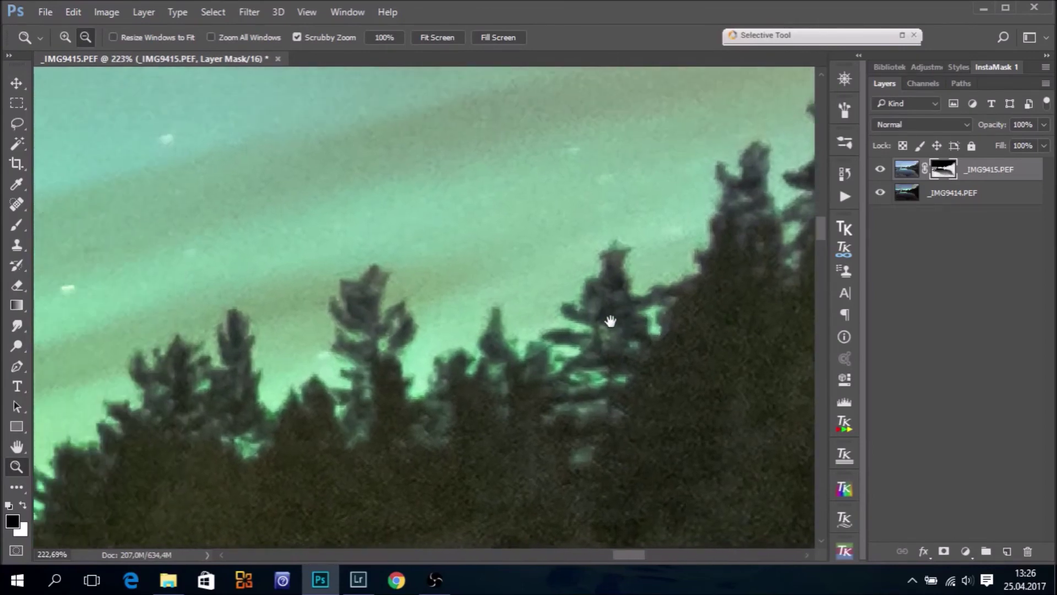
click(880, 170)
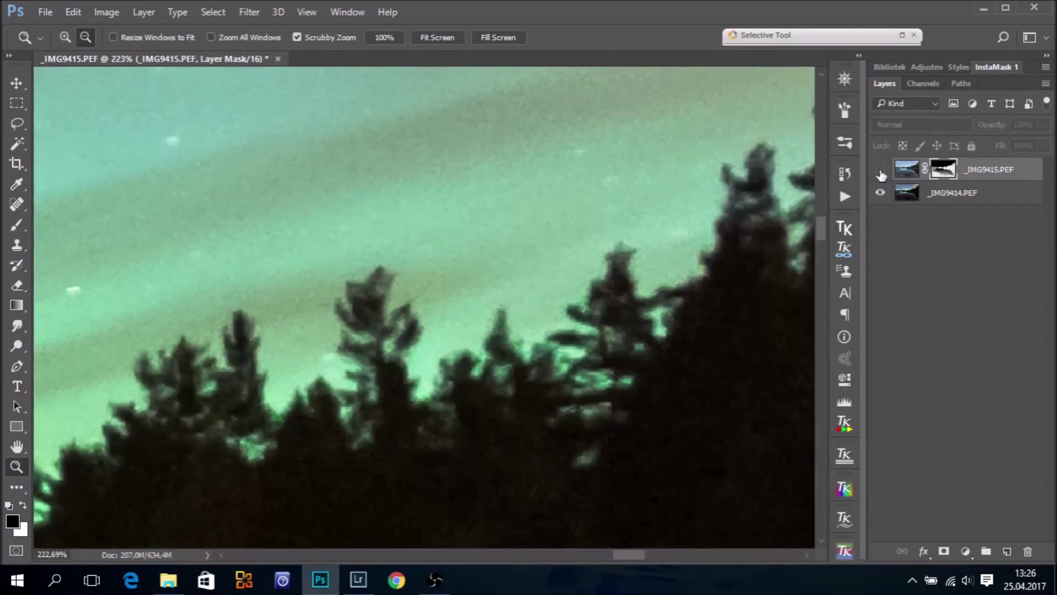
click(880, 170)
click(880, 171)
click(880, 170)
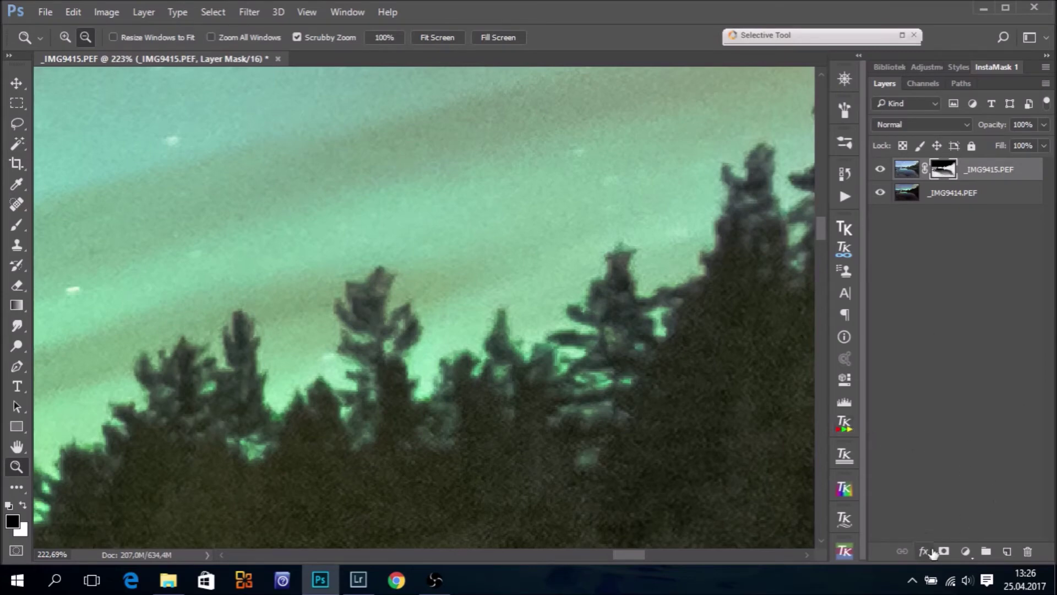
Add a Curves adjustment layer and give it a RapidMask Lights 1 luminosity mask
click(965, 551)
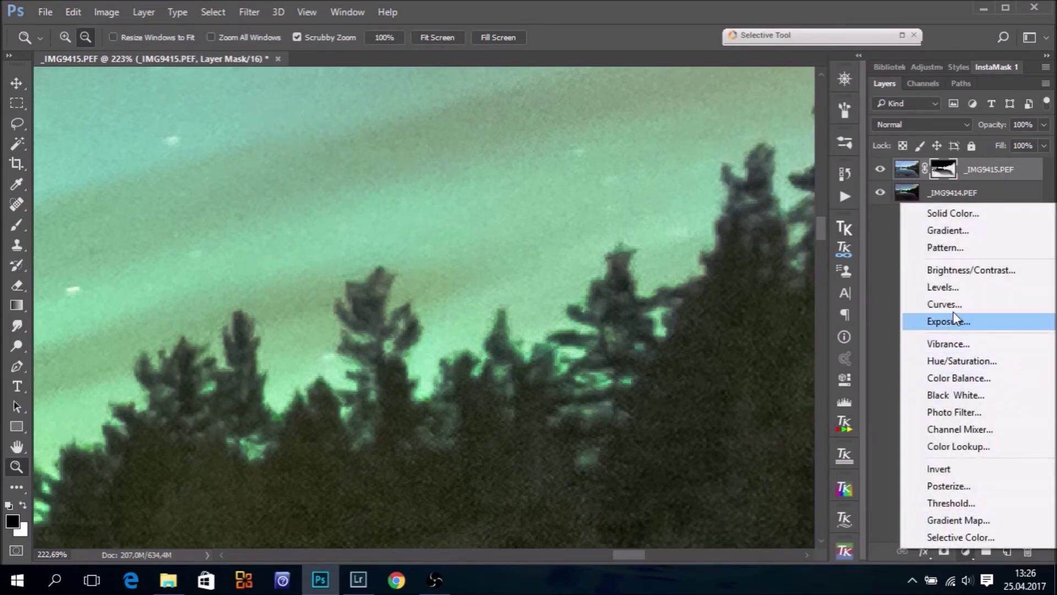
click(946, 304)
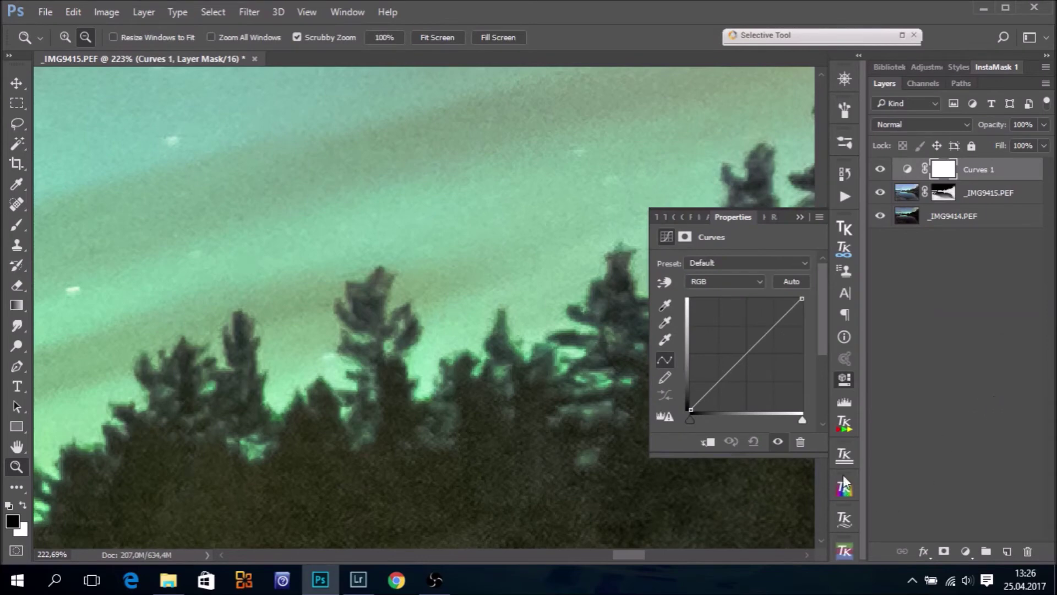
click(843, 423)
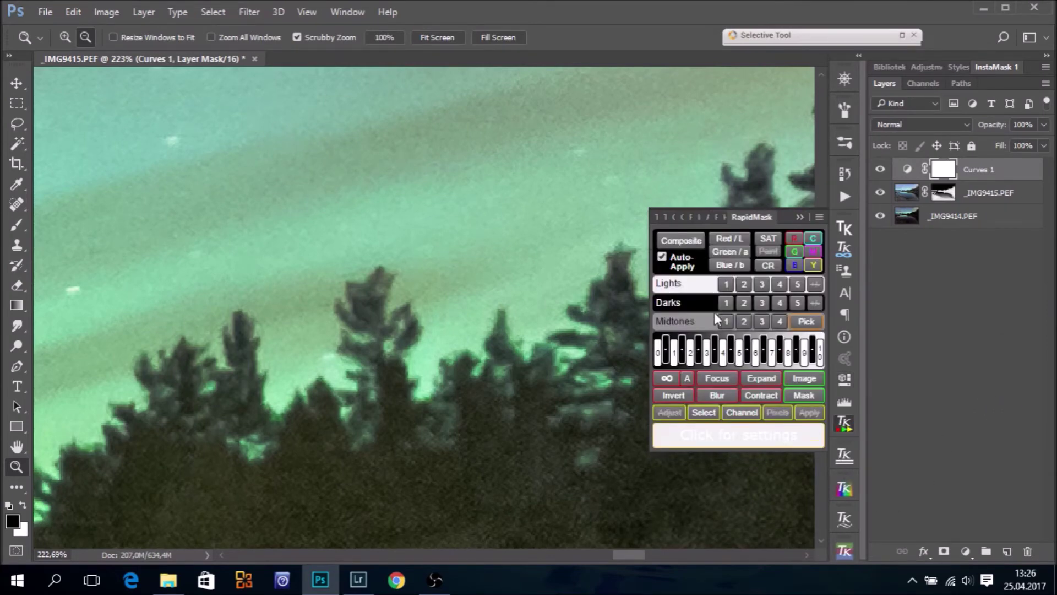
click(726, 283)
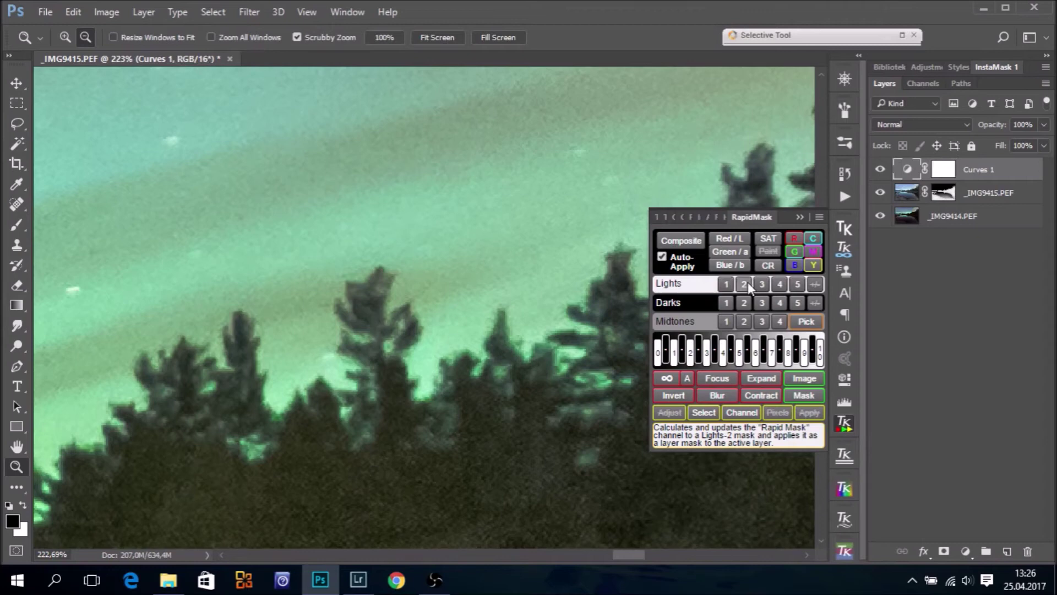
click(797, 215)
Clip Curves 1 to _IMG9415 and pull its highlights down to darken the bright sky
double_click(908, 170)
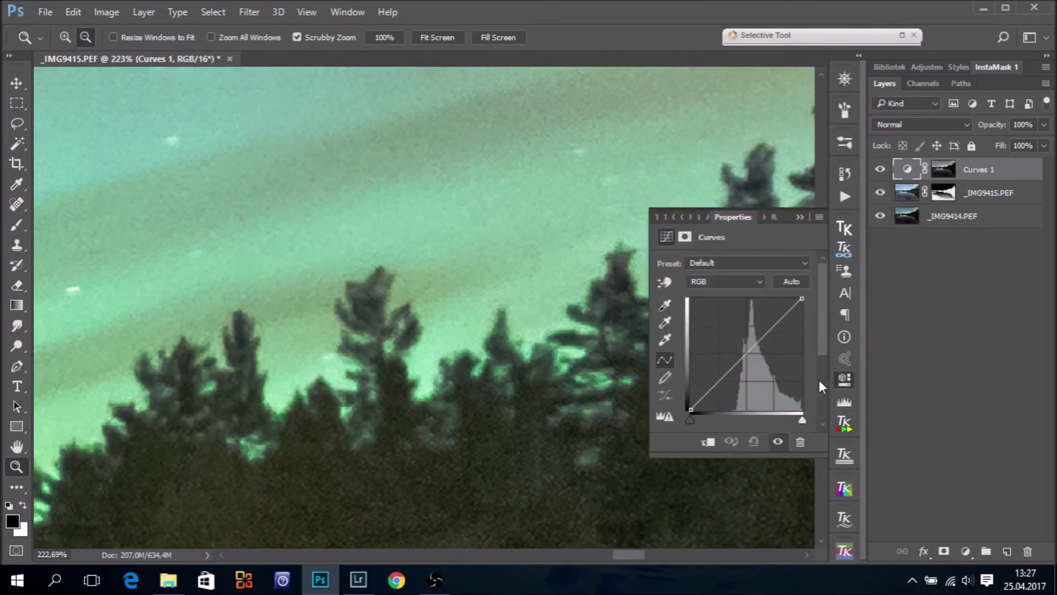
drag(746, 354, 762, 367)
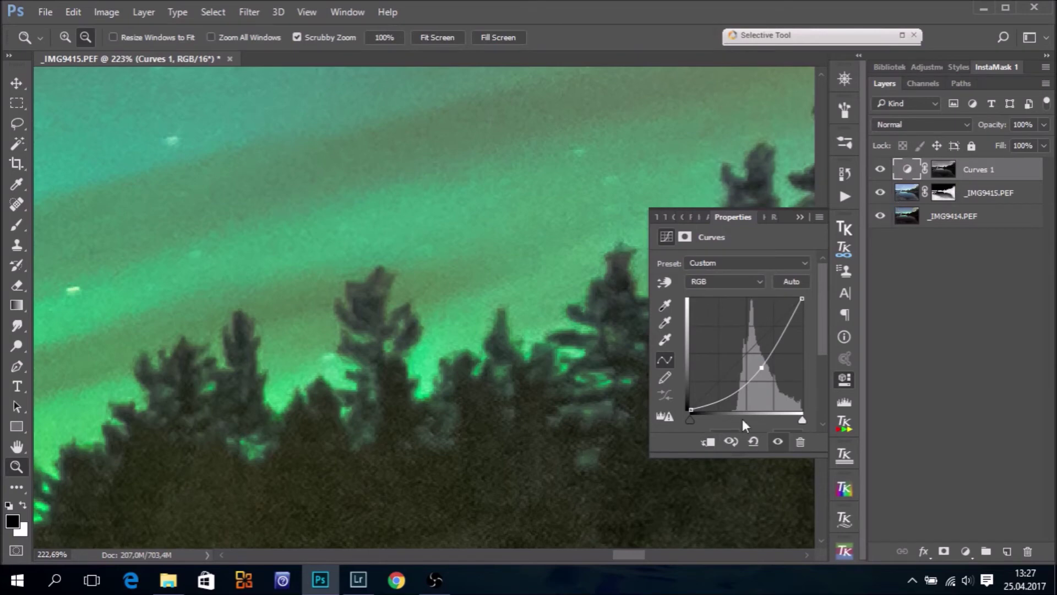
click(709, 444)
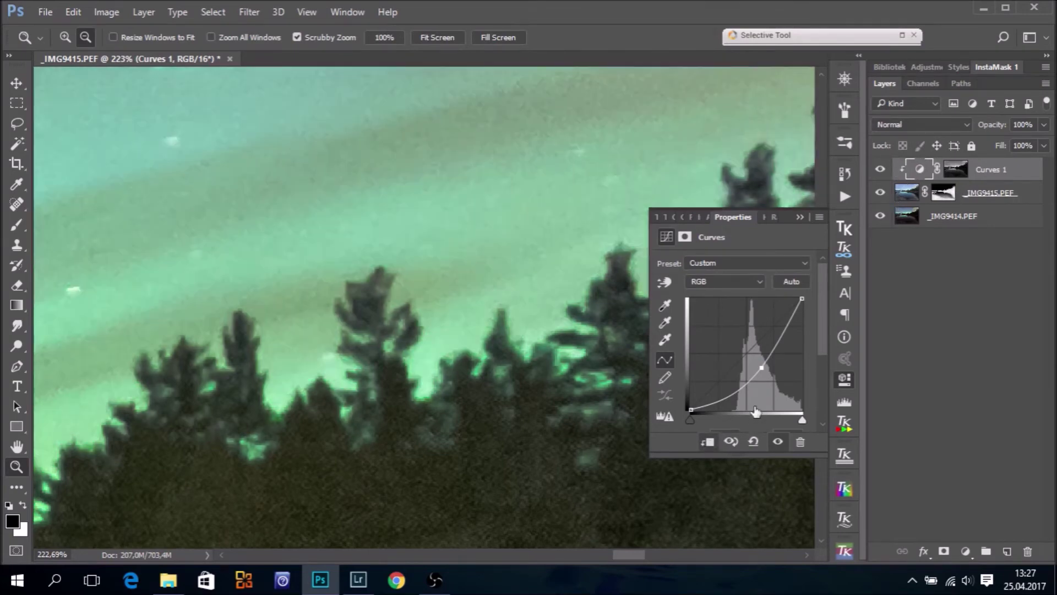
drag(760, 368, 771, 369)
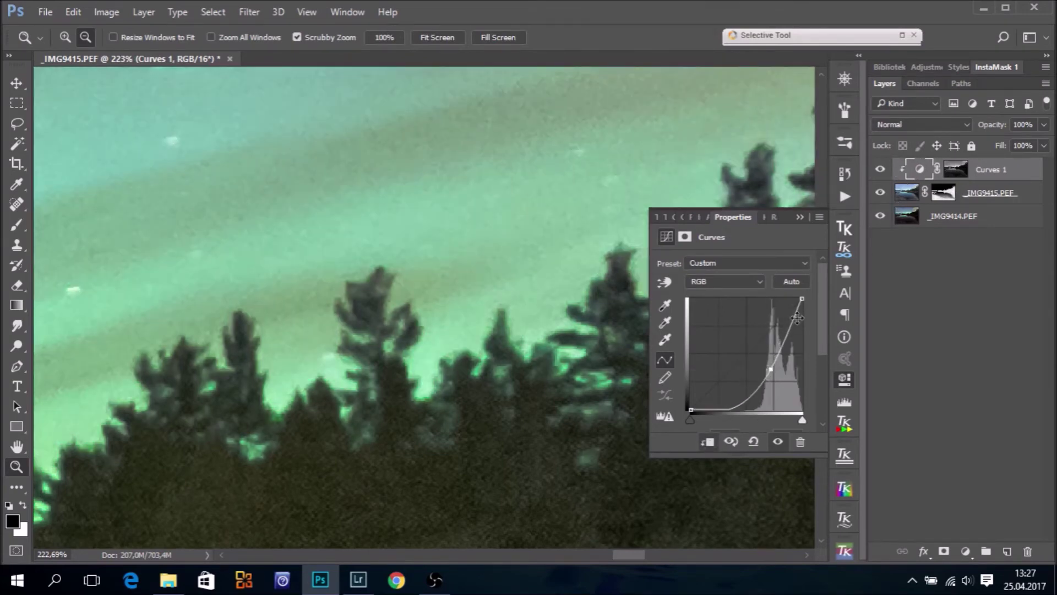
drag(802, 298, 774, 377)
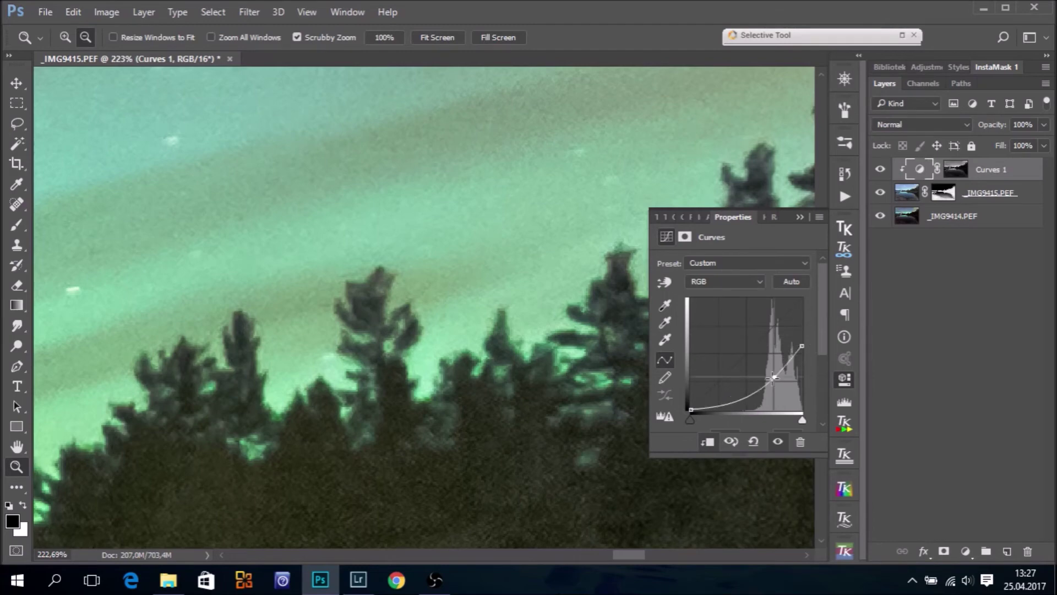
click(881, 172)
click(881, 172)
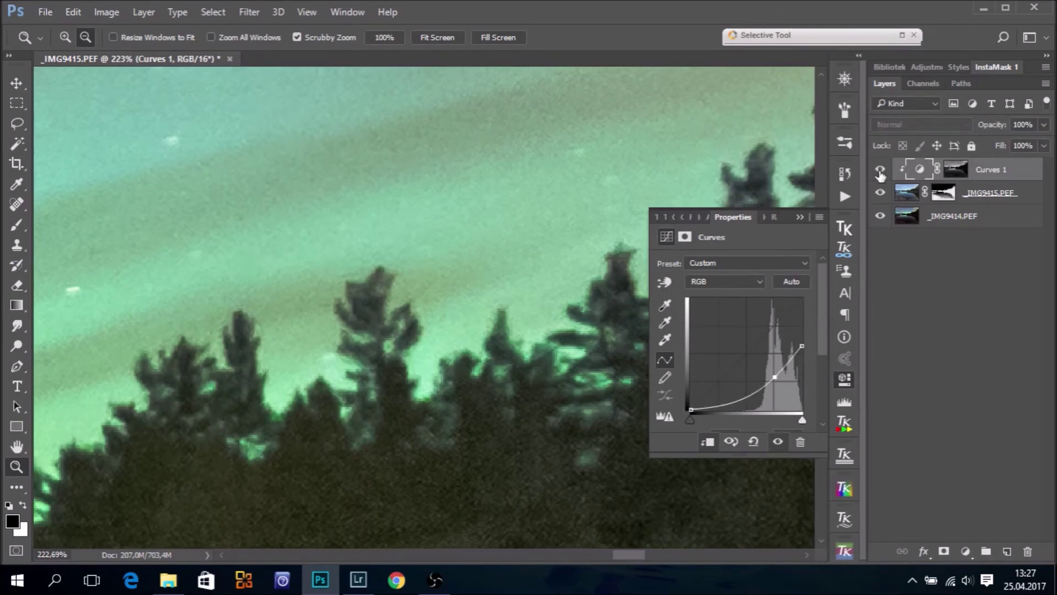
click(881, 171)
click(881, 172)
click(881, 174)
click(799, 217)
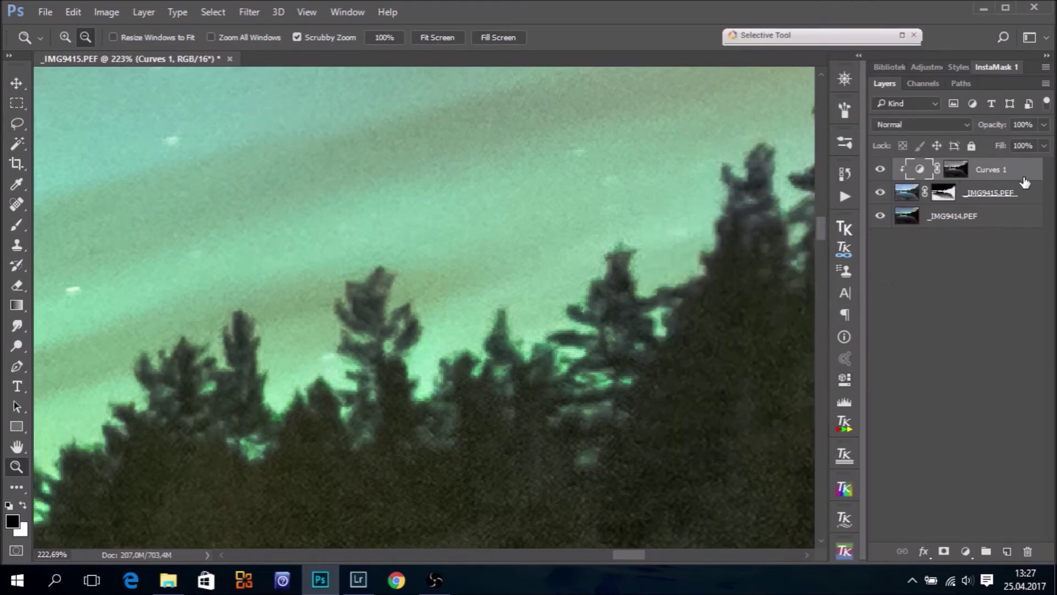
Duplicate Curves 1 twice, compare the three stacked Curves layers, and fit the image on screen
drag(1025, 182, 1007, 551)
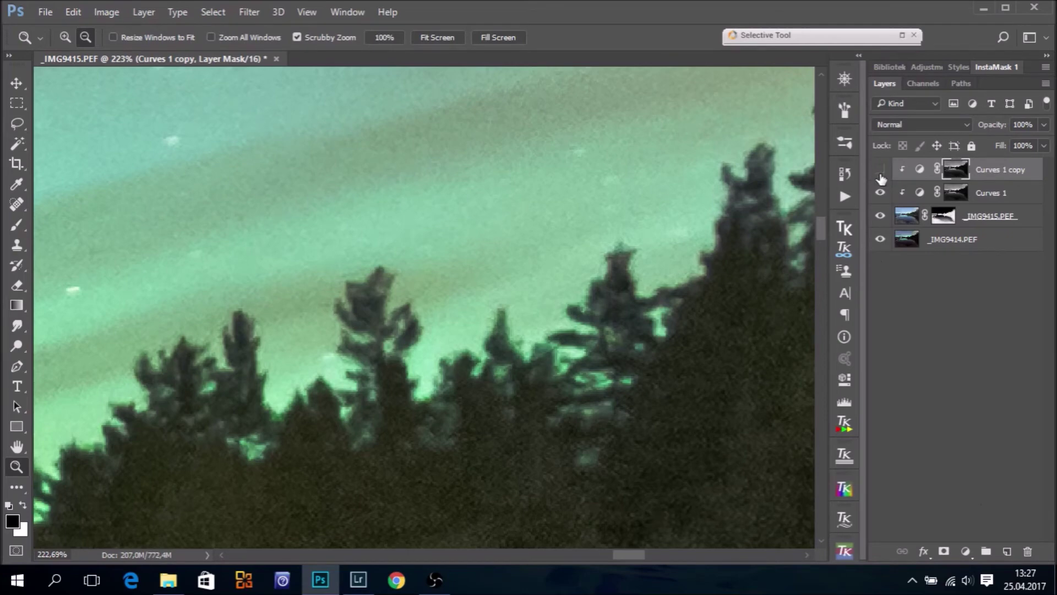
mouse_move(882, 178)
mouse_down()
mouse_move(881, 194)
mouse_move(882, 171)
mouse_up()
drag(1002, 170, 1008, 551)
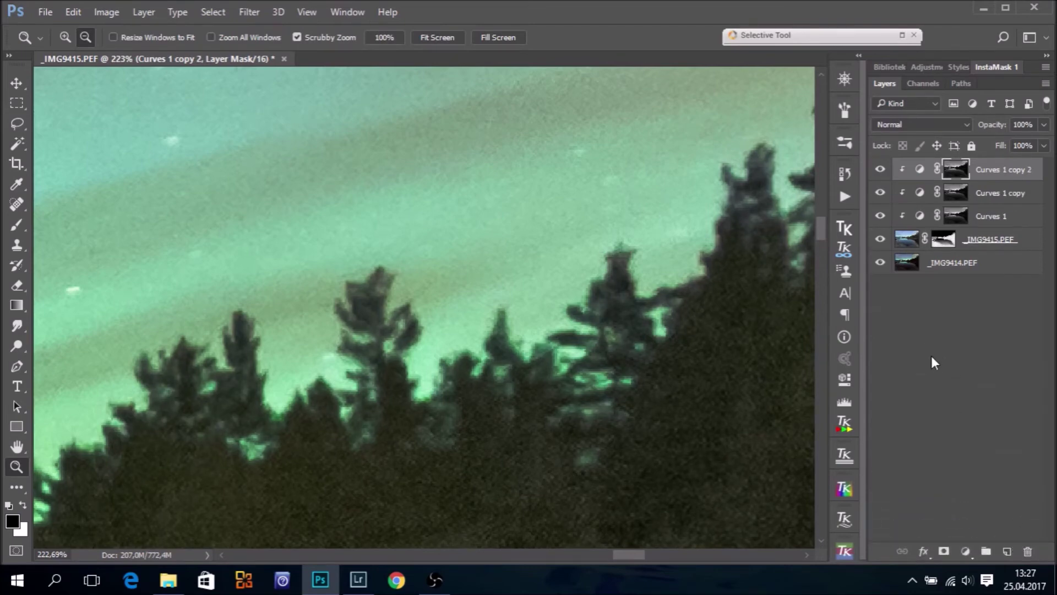
mouse_move(879, 169)
mouse_down()
mouse_move(879, 225)
mouse_move(881, 170)
mouse_up()
key(ctrl+0)
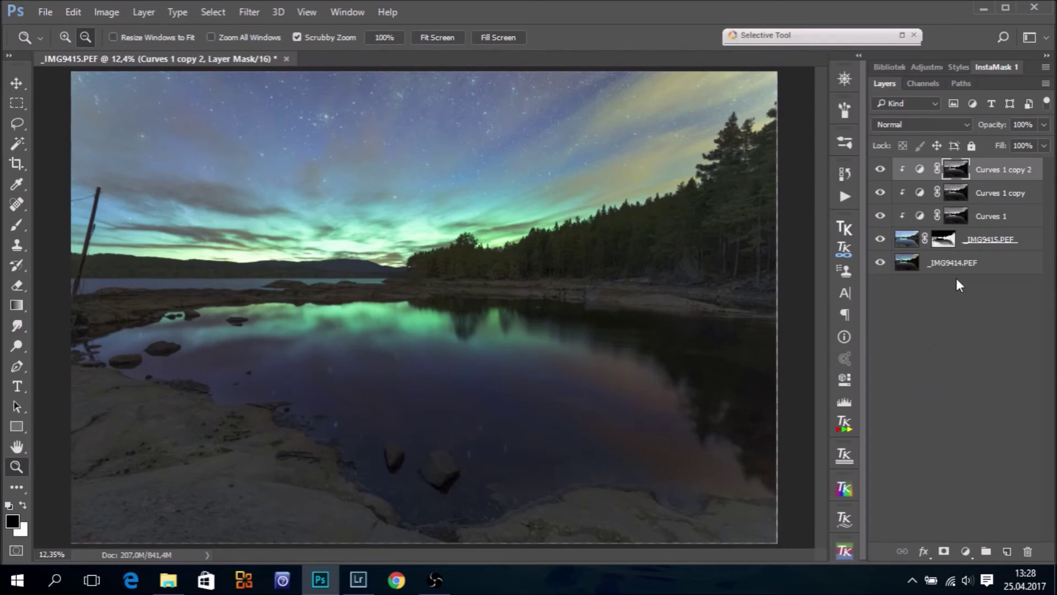
Delete the three Curves layers and the layer mask on _IMG9415
shift+click(993, 217)
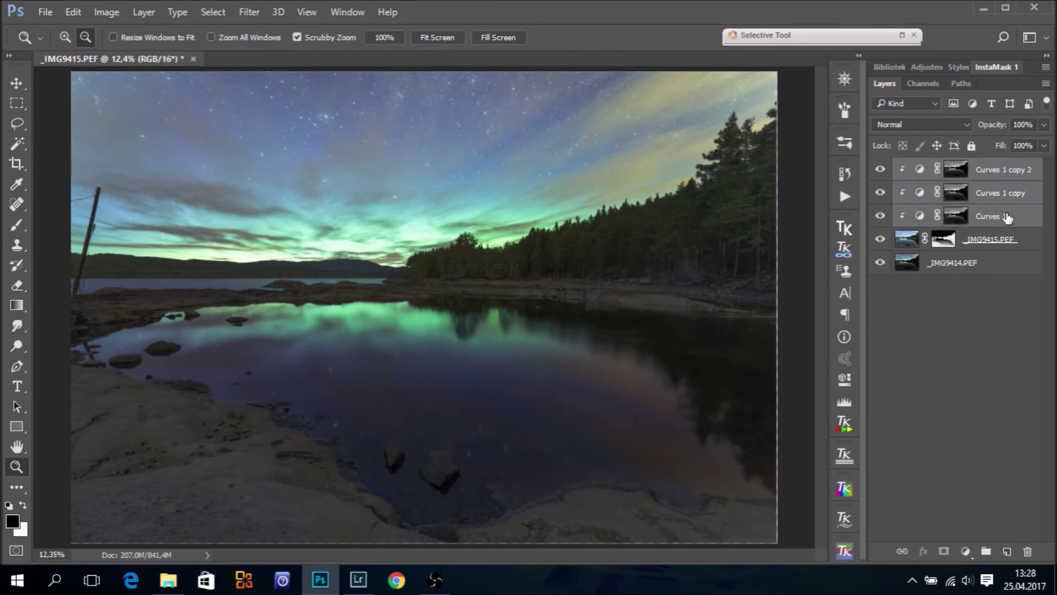
drag(1008, 219, 1028, 552)
drag(1028, 221, 1030, 551)
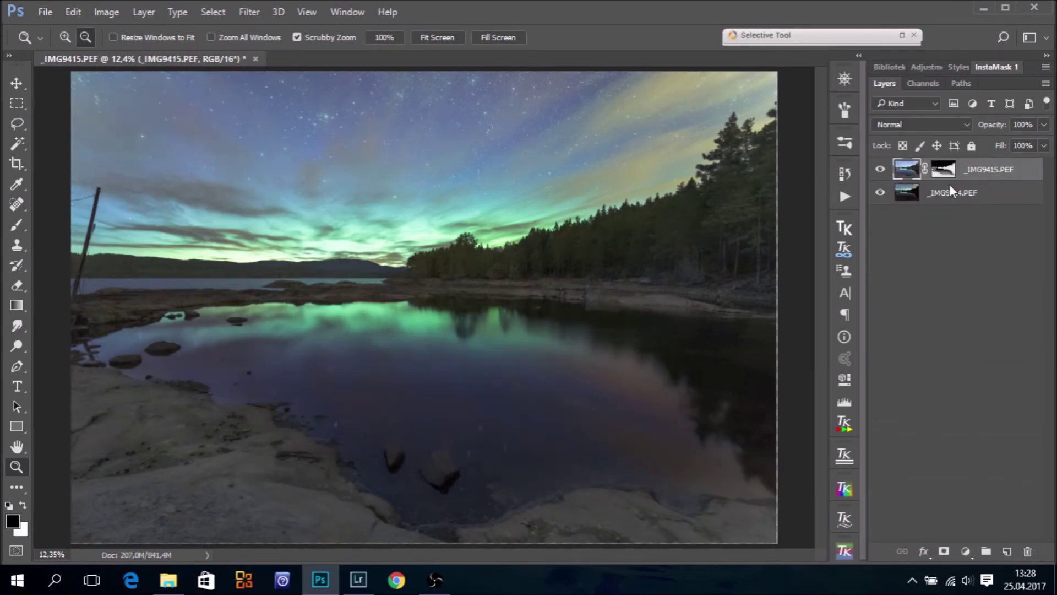
right_click(947, 170)
click(946, 204)
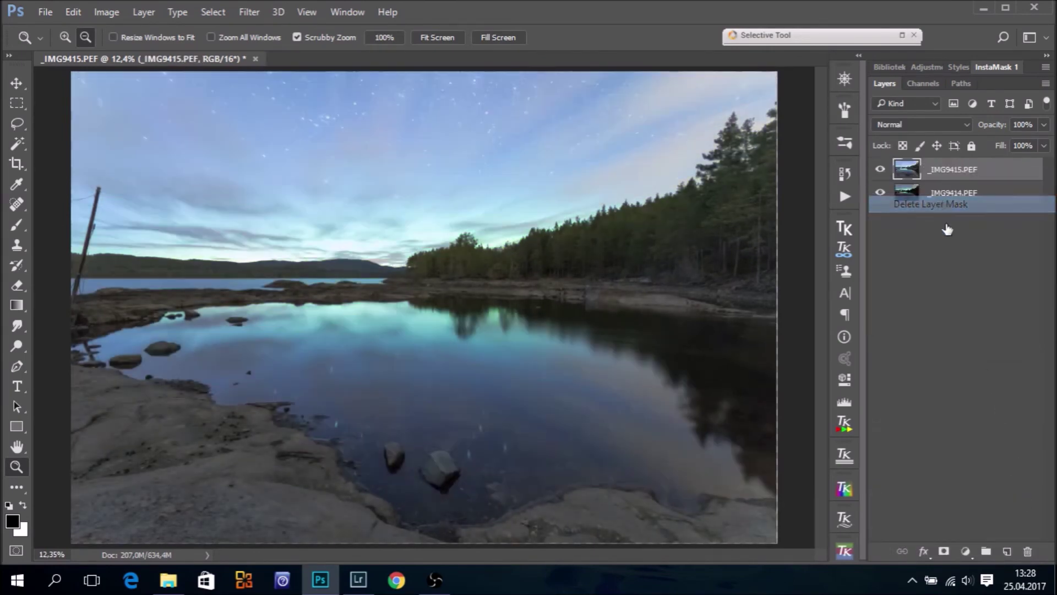
Set _IMG9415's Blend If: Underlying bright limit 98, This Layer split from 162, dark point 63
double_click(1023, 171)
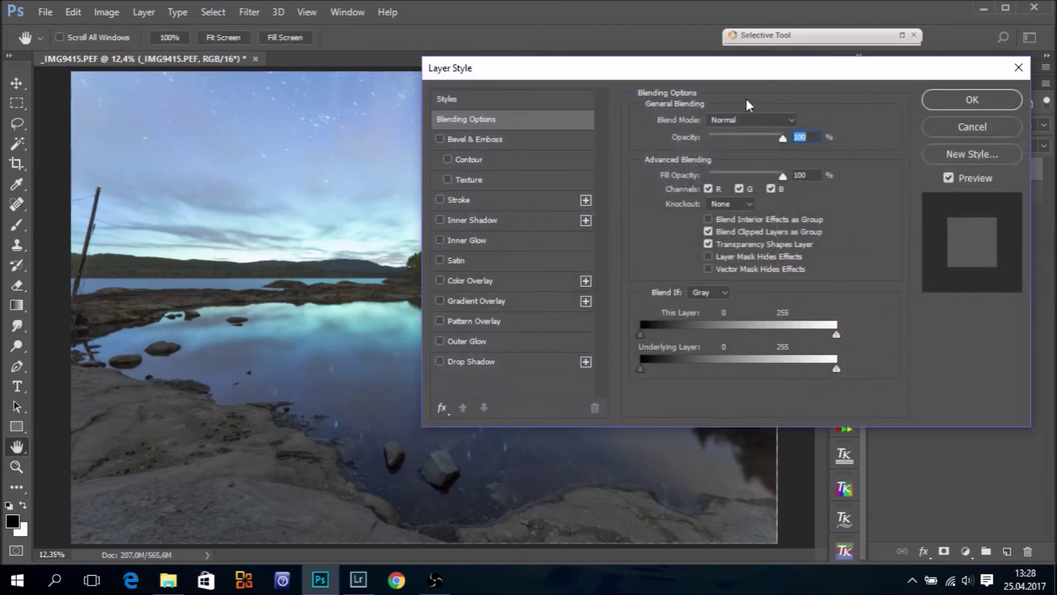
drag(744, 65, 857, 175)
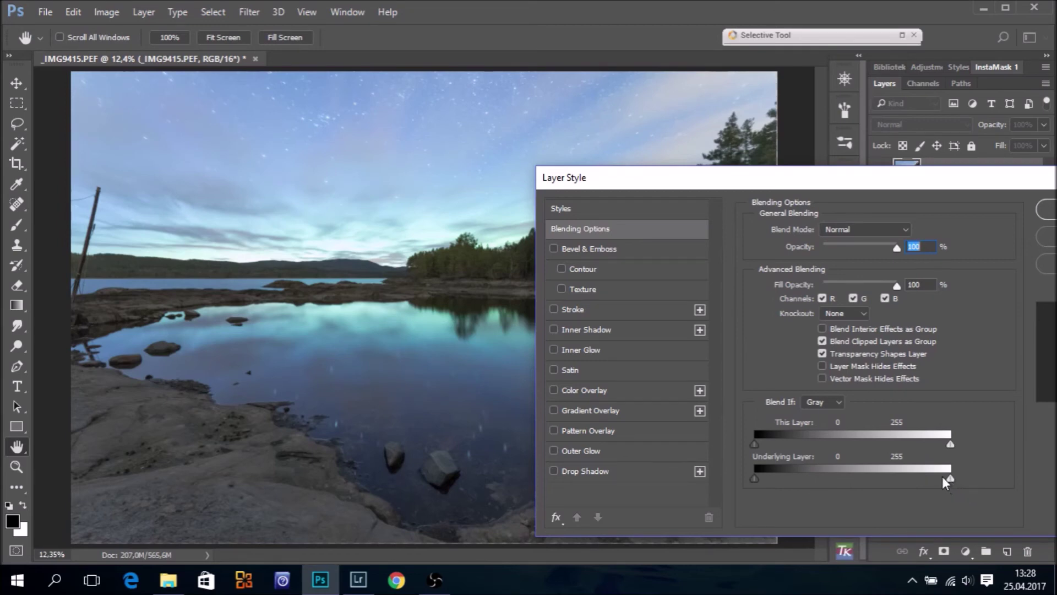
drag(907, 476, 771, 478)
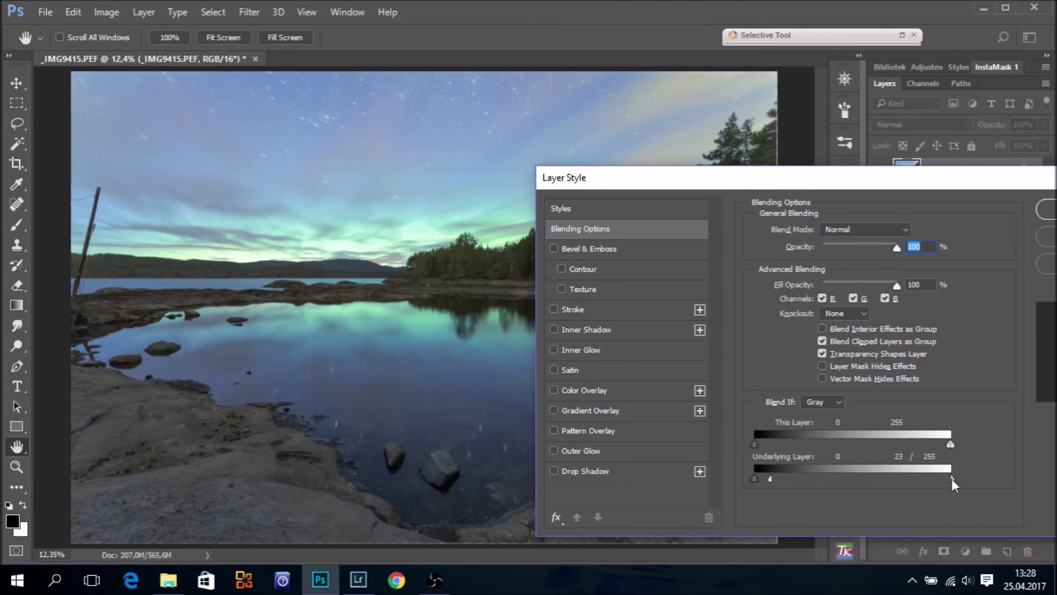
drag(920, 478, 838, 475)
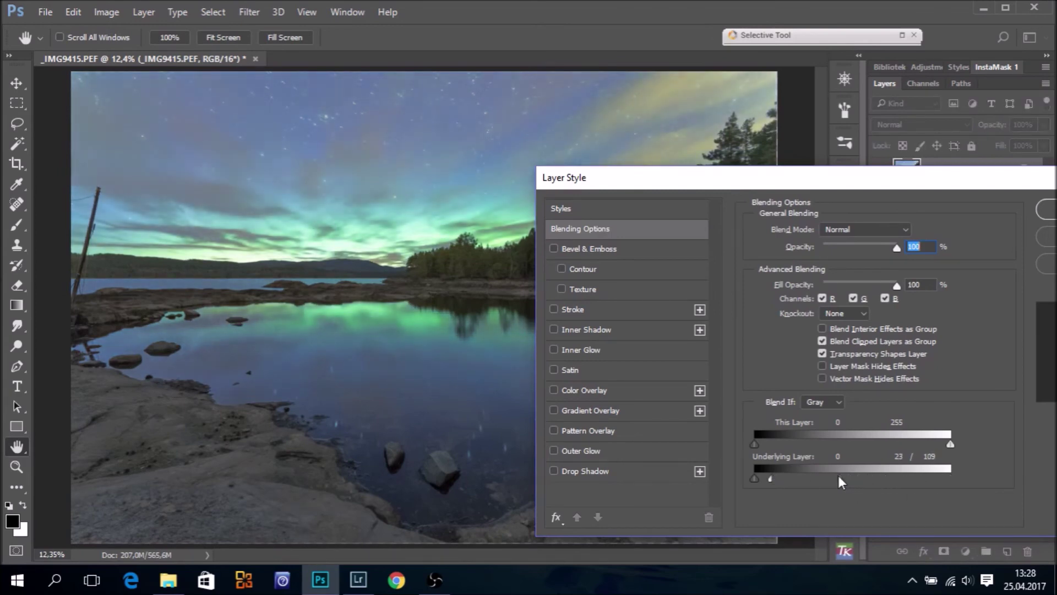
drag(837, 475, 830, 474)
drag(951, 443, 826, 448)
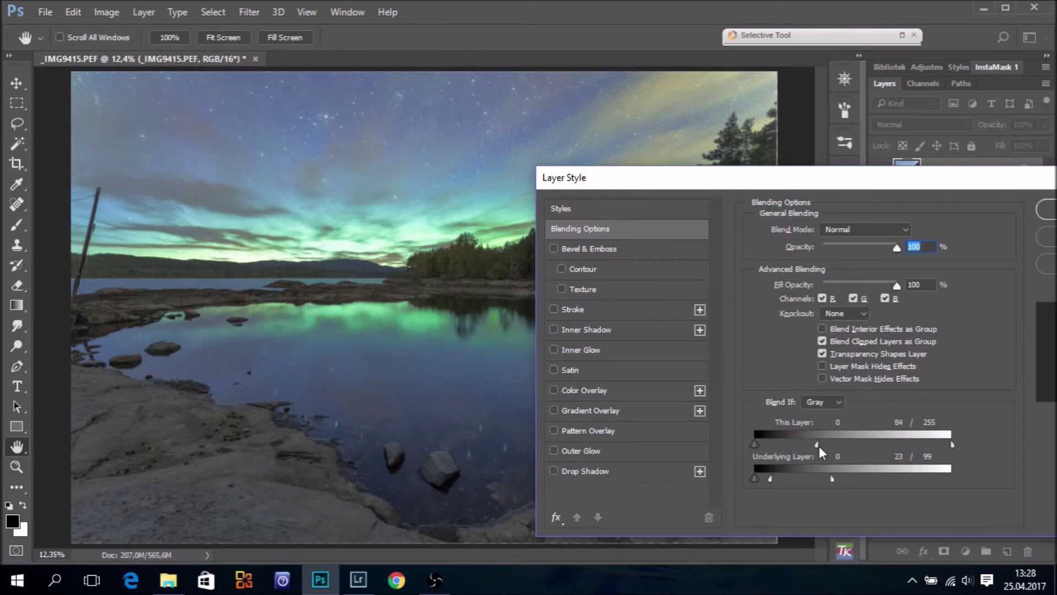
drag(953, 445, 880, 447)
mouse_move(813, 444)
mouse_down()
mouse_move(787, 444)
mouse_move(825, 441)
mouse_up()
Compare the image with and without the blend, then apply the Blend If settings
drag(900, 183, 832, 386)
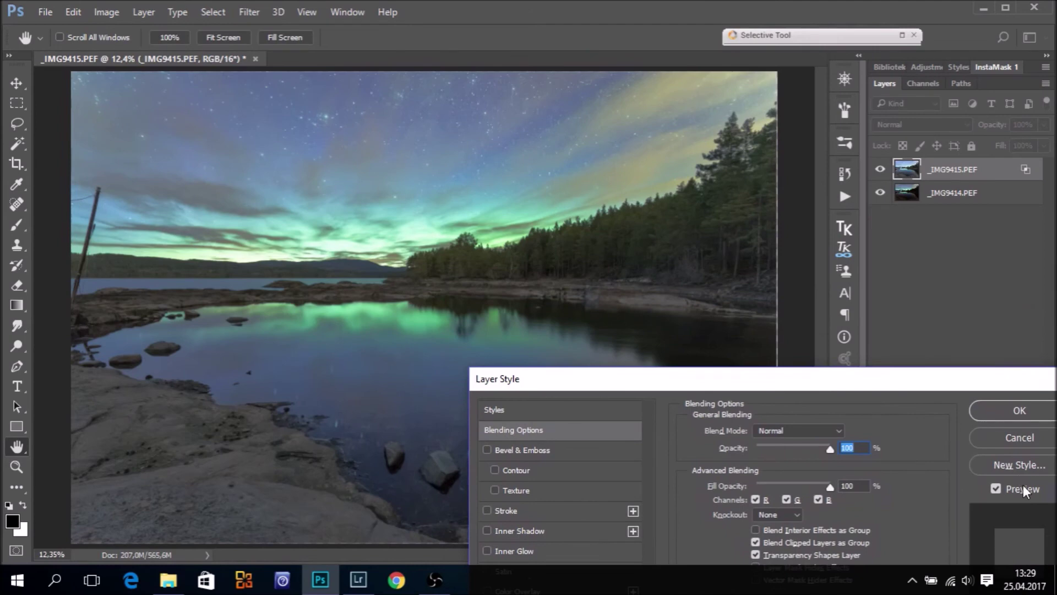
click(997, 488)
click(996, 487)
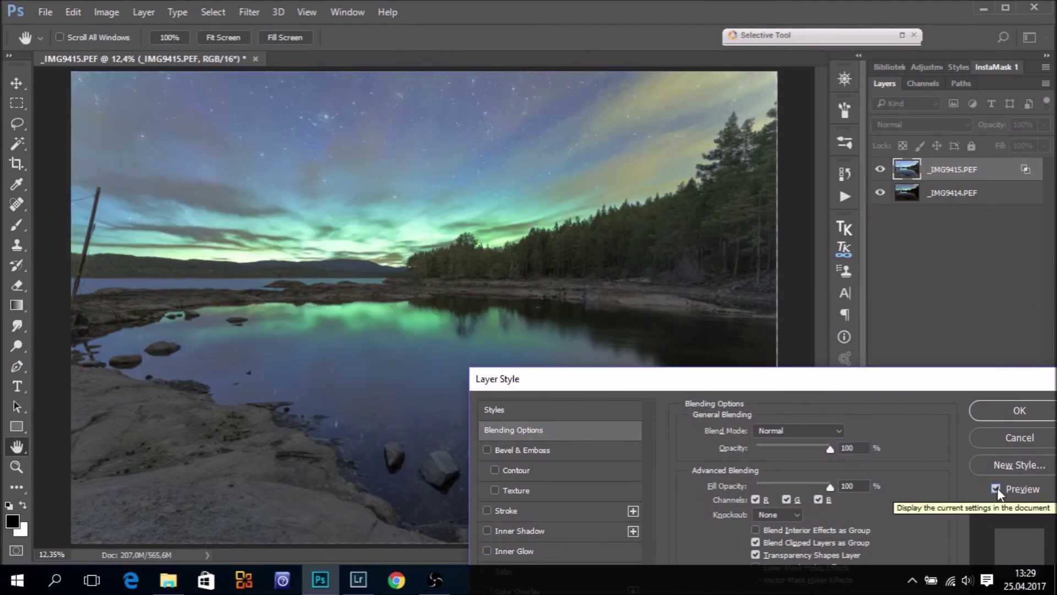
click(997, 487)
click(997, 487)
click(997, 488)
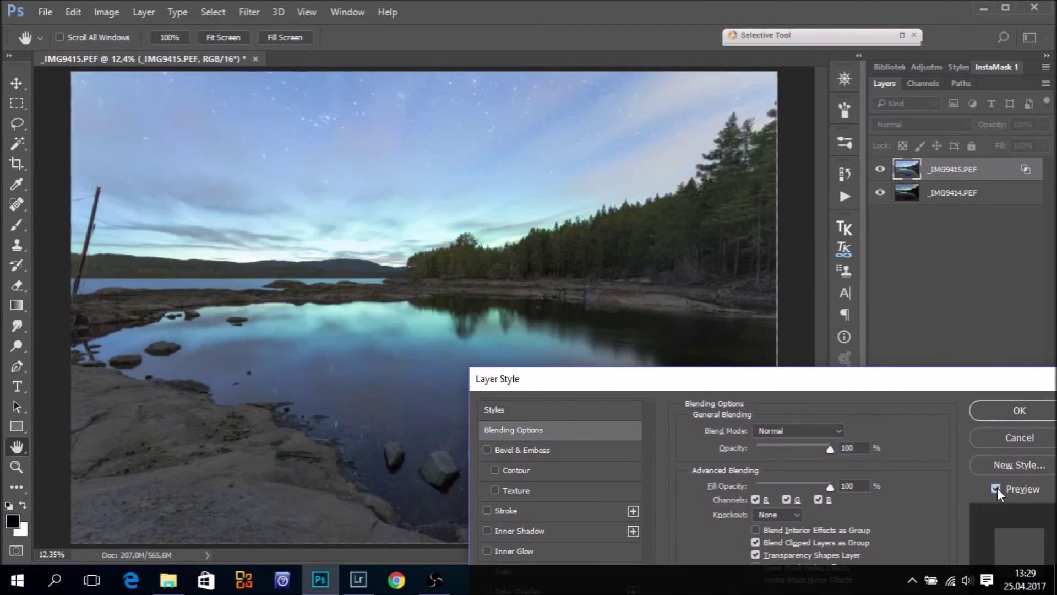
click(997, 488)
click(996, 488)
click(997, 488)
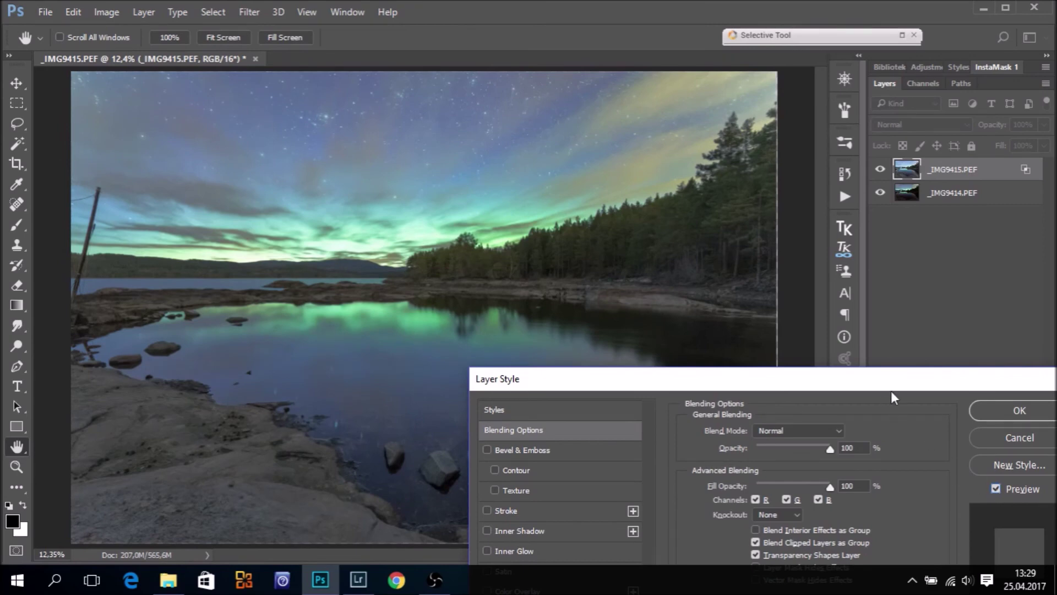
drag(891, 388, 896, 336)
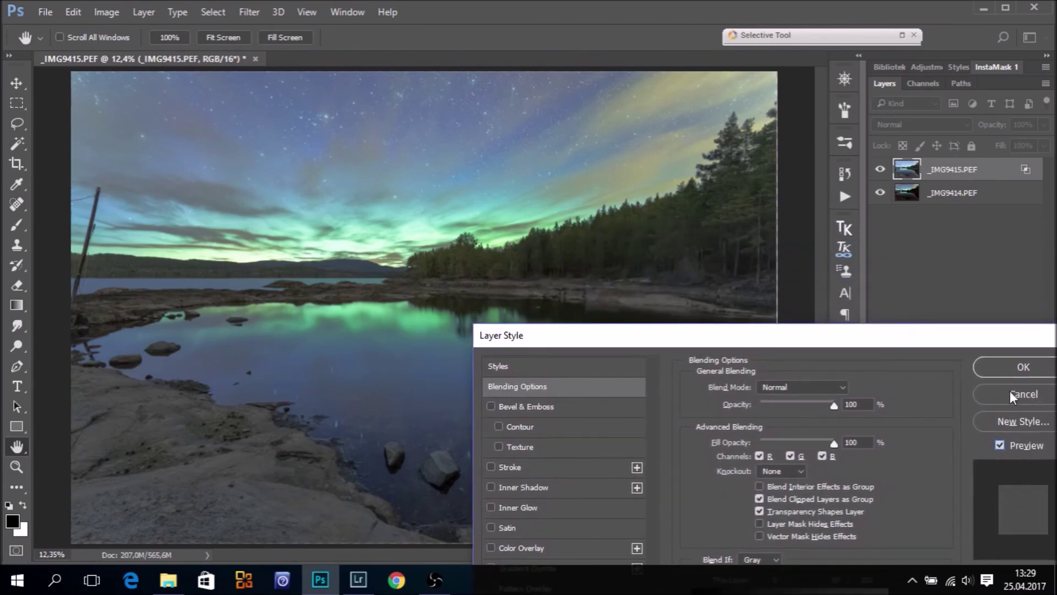
click(1015, 369)
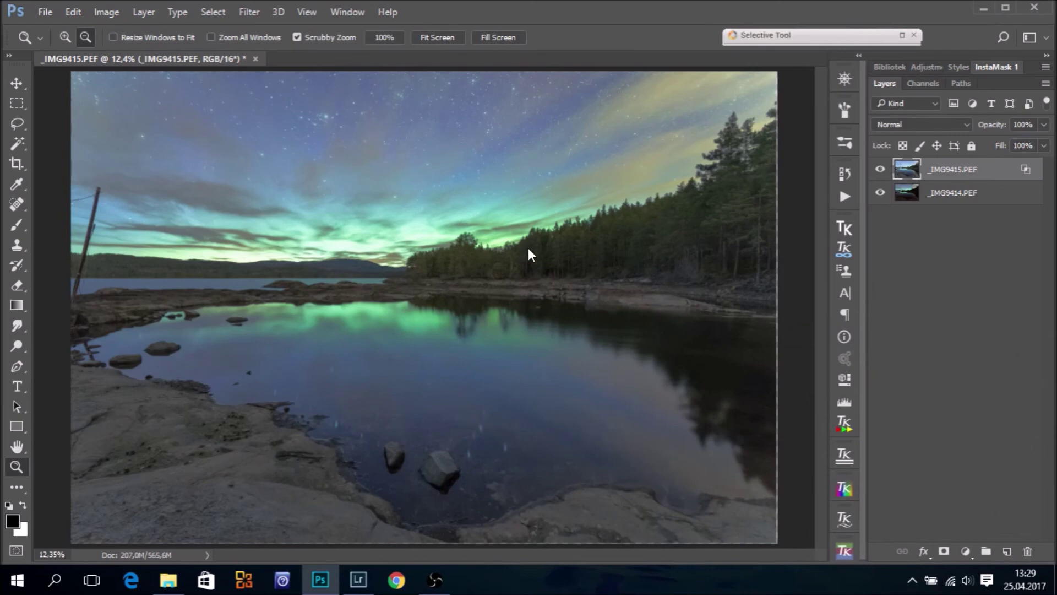
Zoom in on the treeline and compare the image with the top exposure hidden and shown
drag(606, 204, 750, 236)
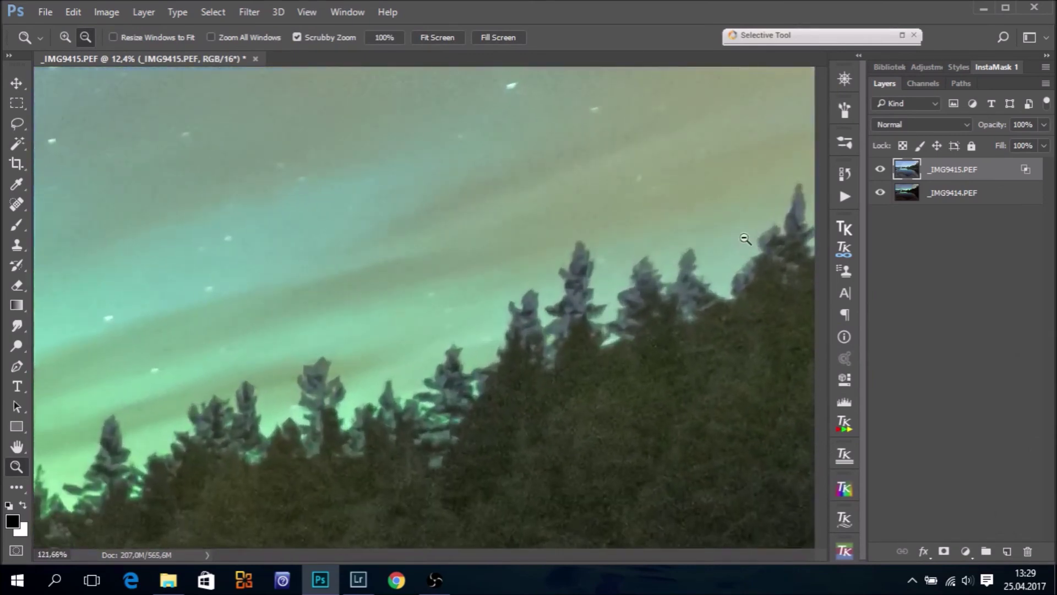
click(879, 172)
click(880, 171)
click(881, 173)
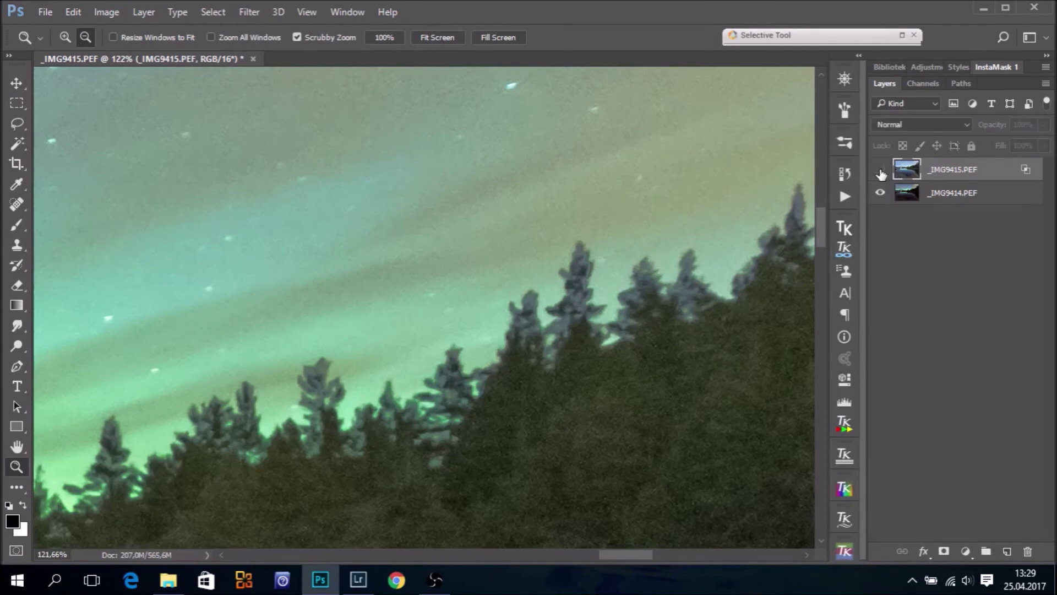
click(881, 173)
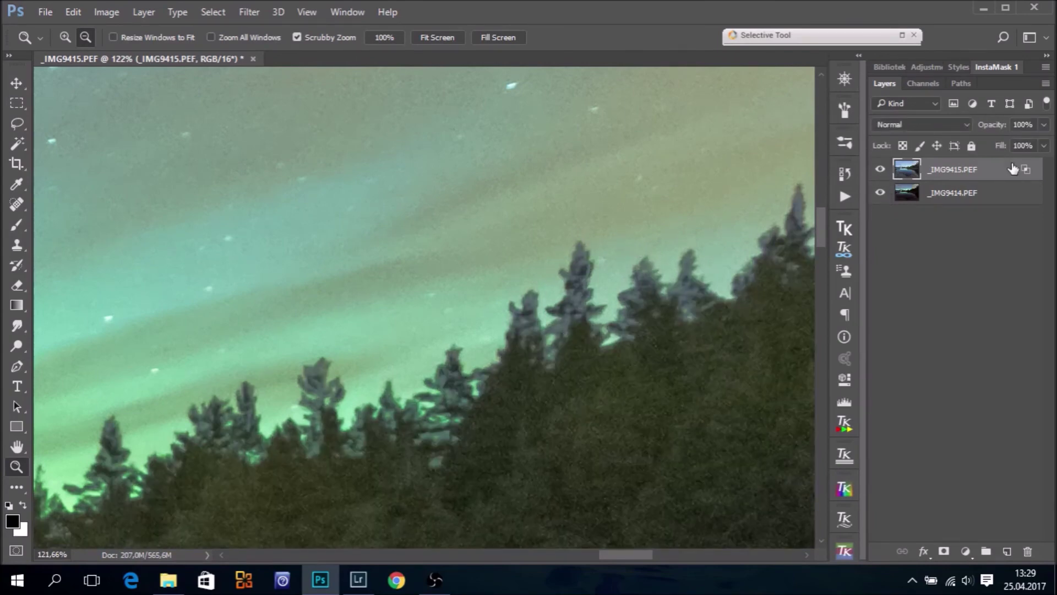
Retune the top layer's Blend If to This Layer 16/186 and Underlying Layer 12/71
double_click(1010, 172)
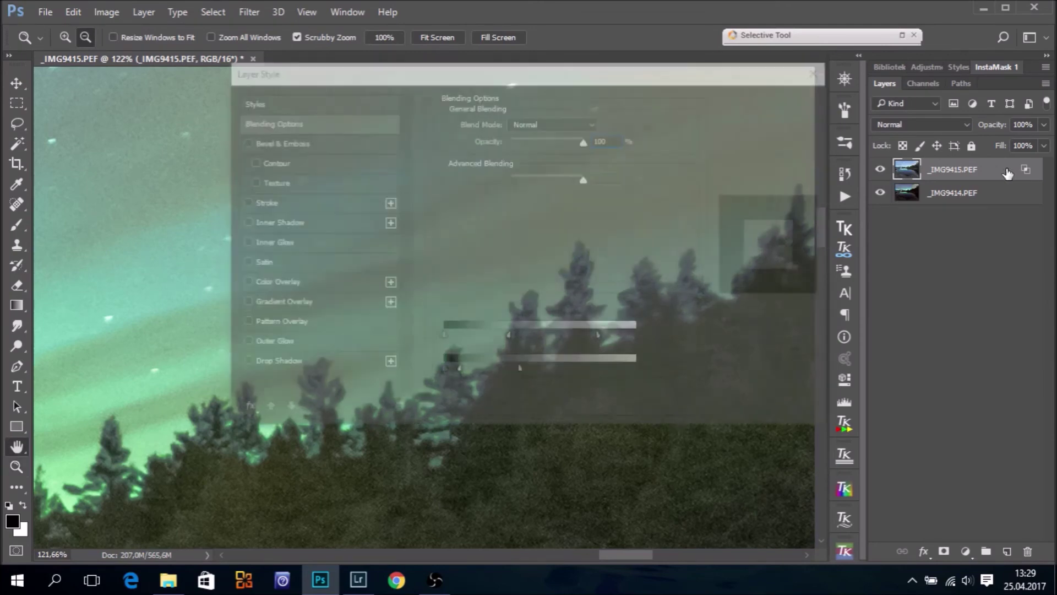
drag(640, 77, 1023, 108)
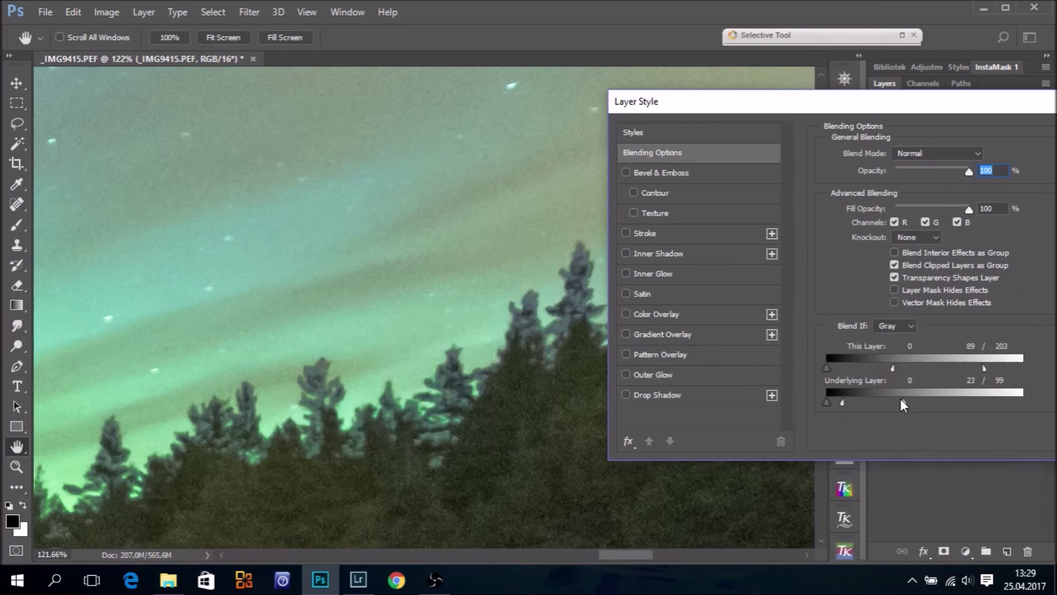
drag(901, 400, 1012, 362)
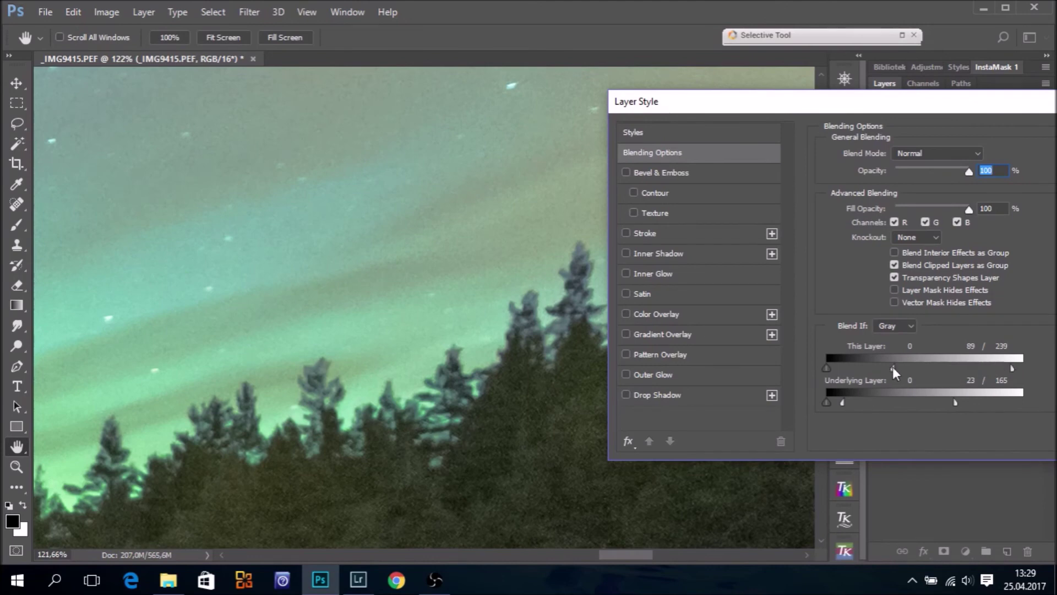
drag(849, 365, 844, 363)
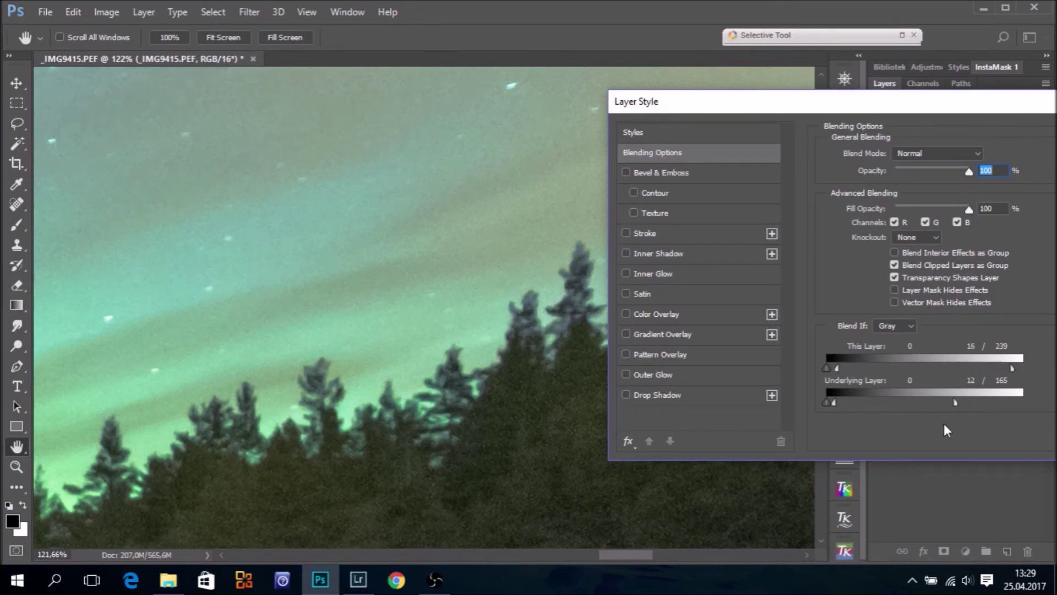
drag(905, 403, 881, 400)
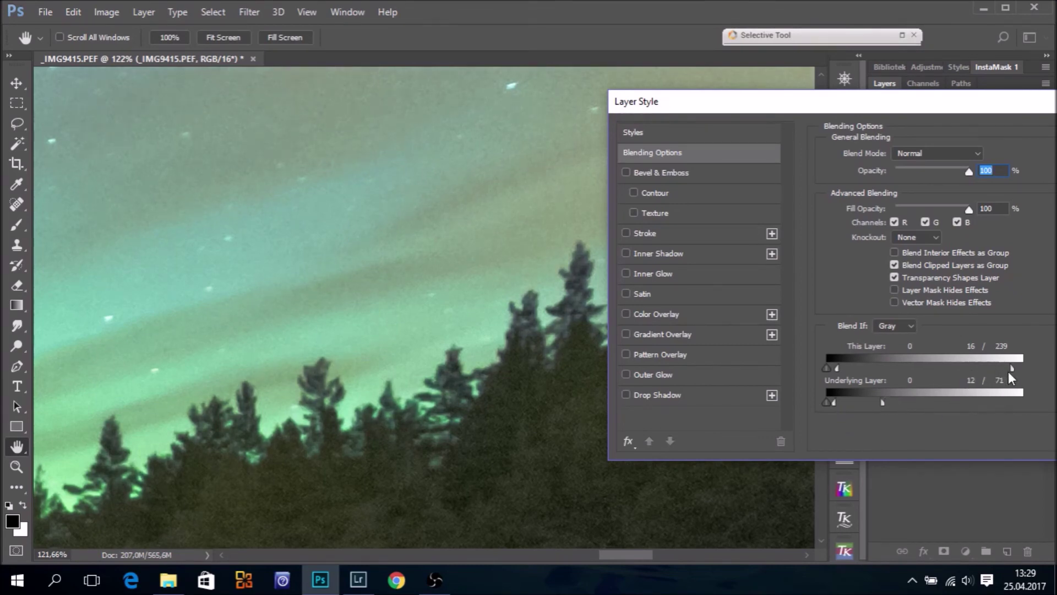
drag(969, 368, 971, 369)
drag(979, 108, 771, 130)
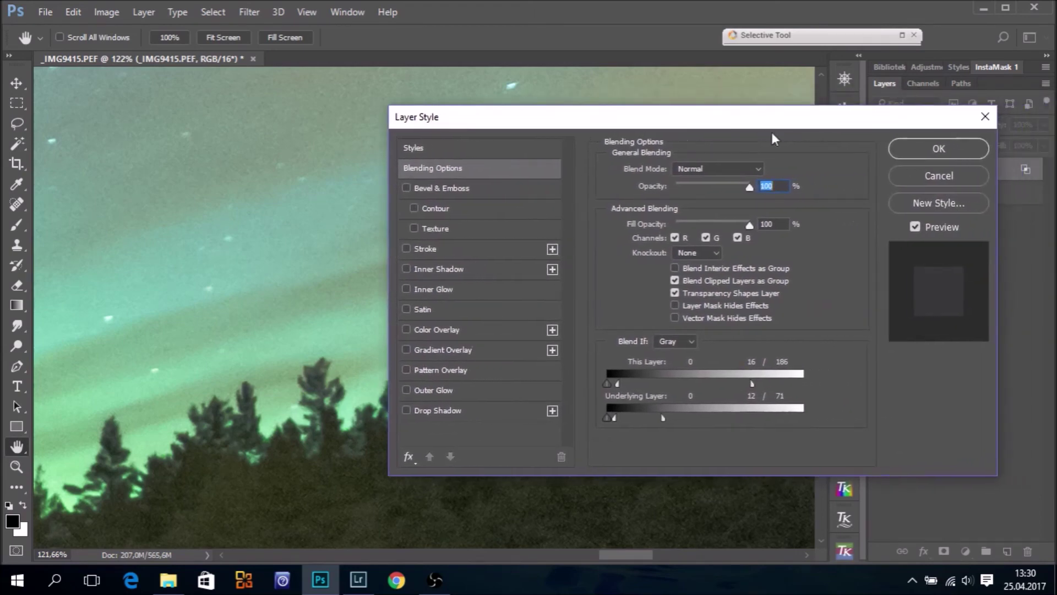
click(938, 148)
key(z)
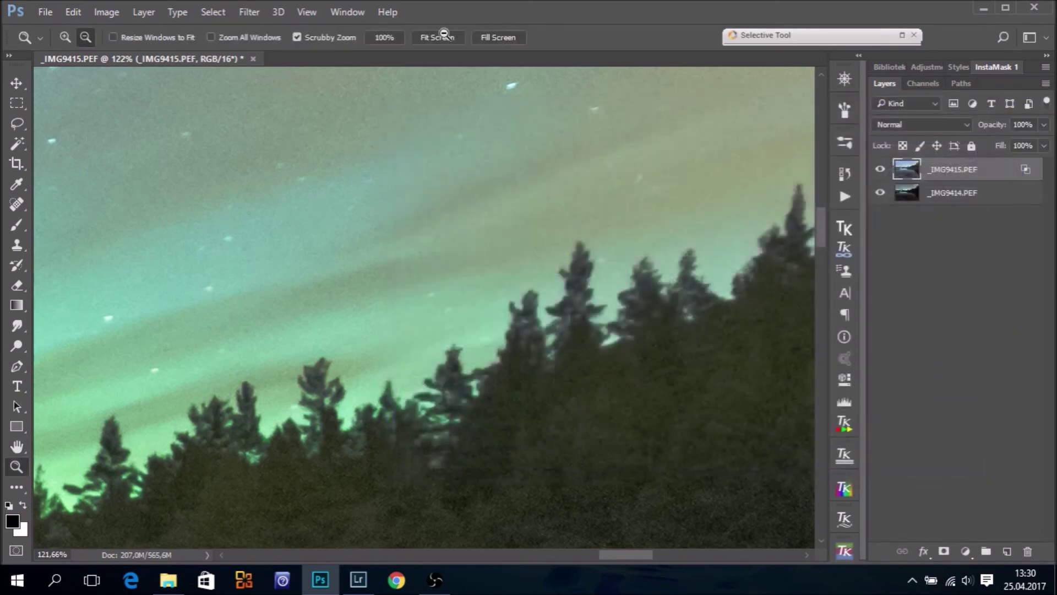
Fit the photo on screen, compare the top exposure, and add a layer mask to it
click(437, 38)
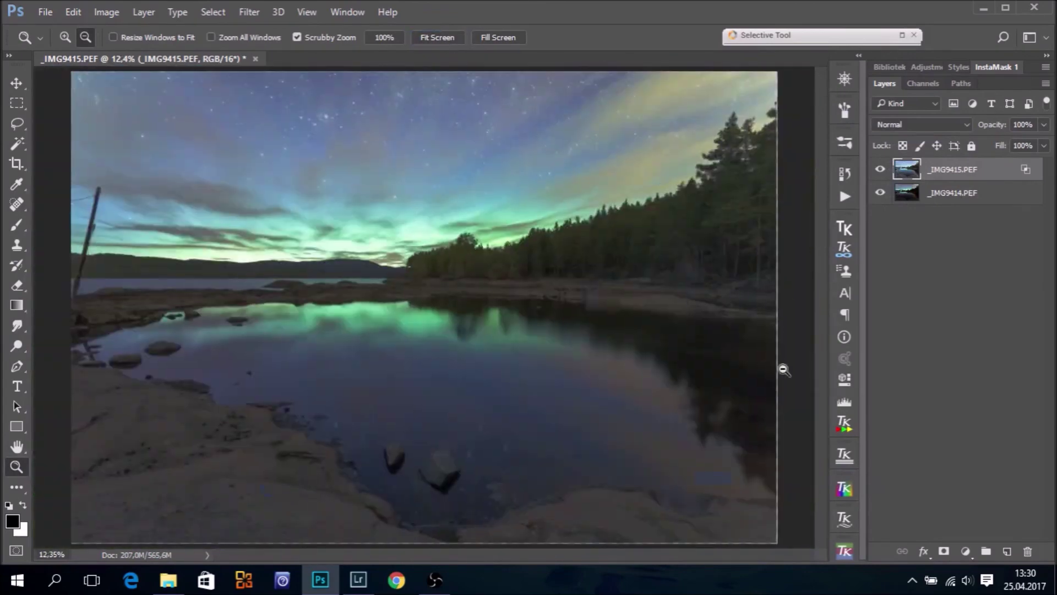
click(881, 170)
click(881, 170)
click(944, 550)
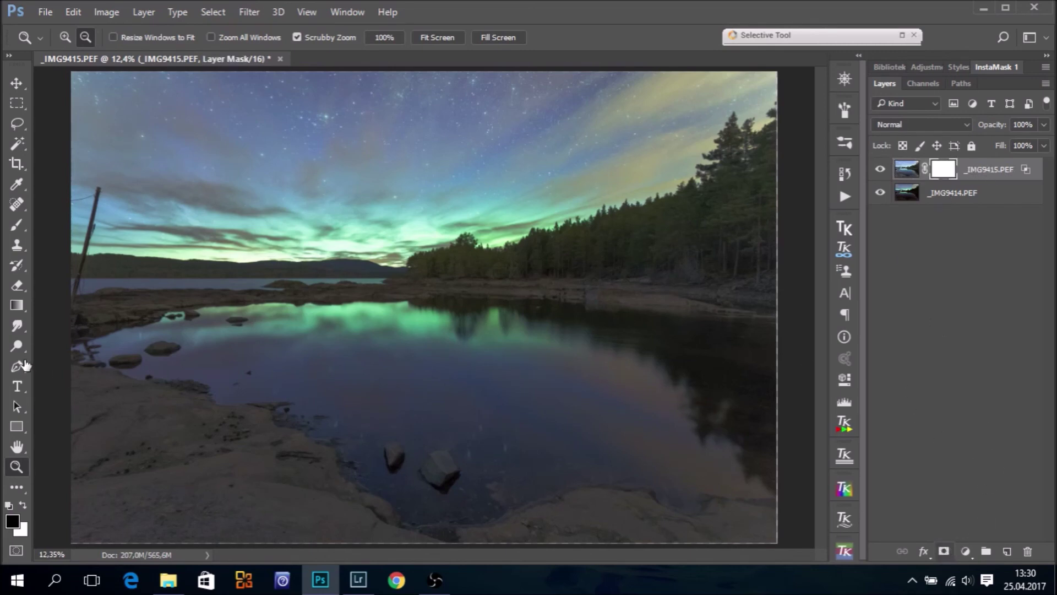
Paint out the rocky foreground with a 1875 px Normal brush at 37% opacity
click(16, 224)
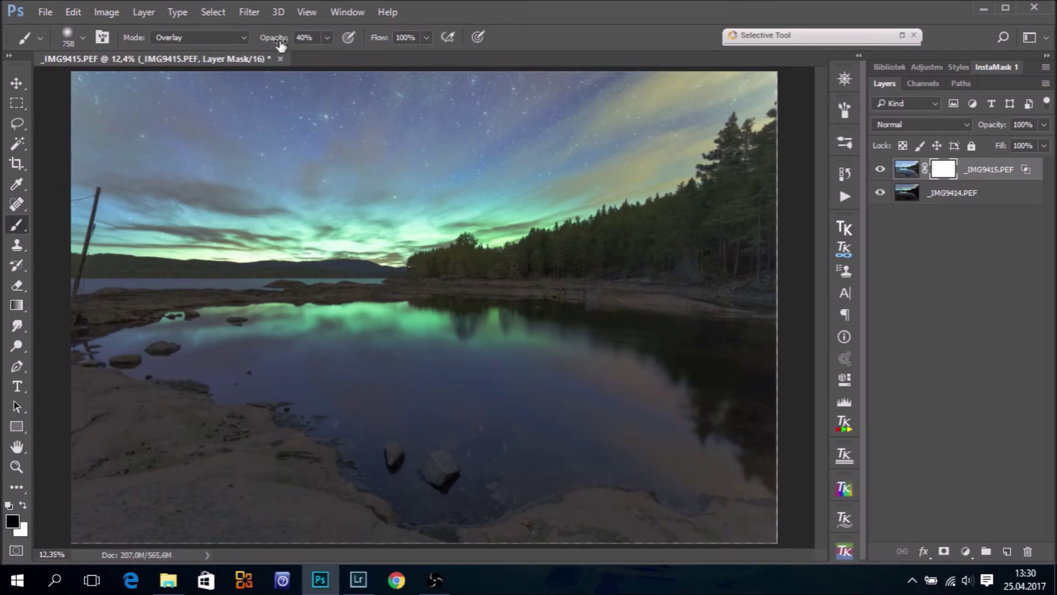
drag(279, 37, 269, 38)
drag(140, 386, 154, 389)
click(199, 37)
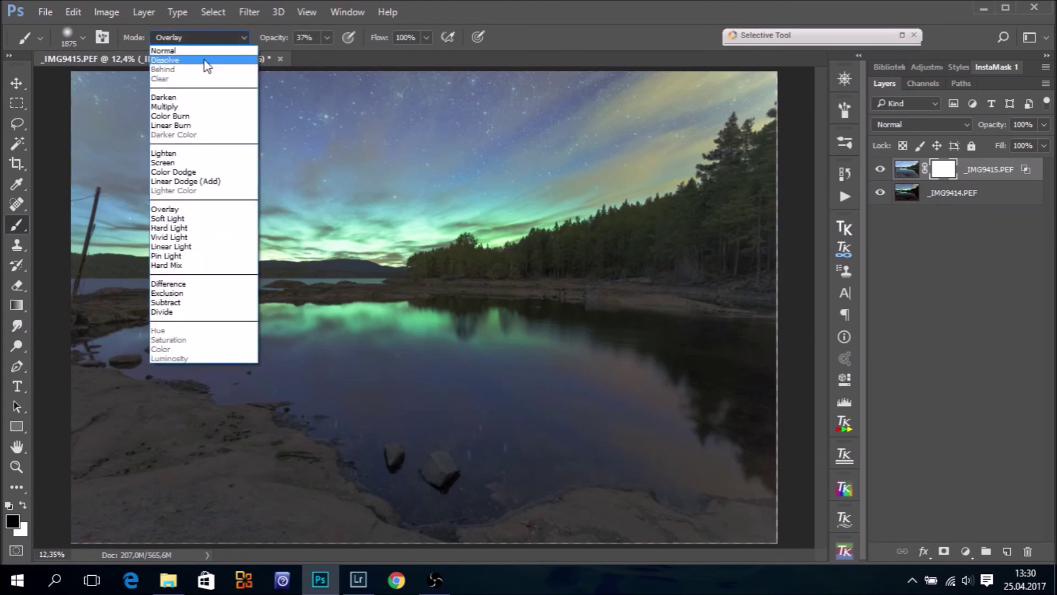
click(204, 52)
drag(135, 438, 196, 458)
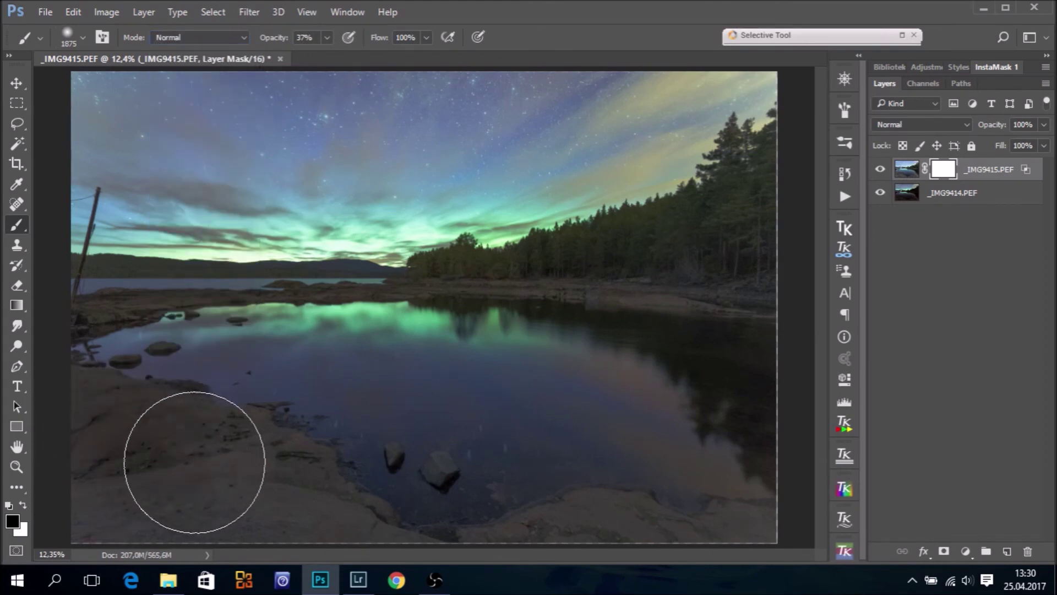
mouse_move(281, 487)
mouse_down()
mouse_move(425, 507)
mouse_move(779, 524)
mouse_up()
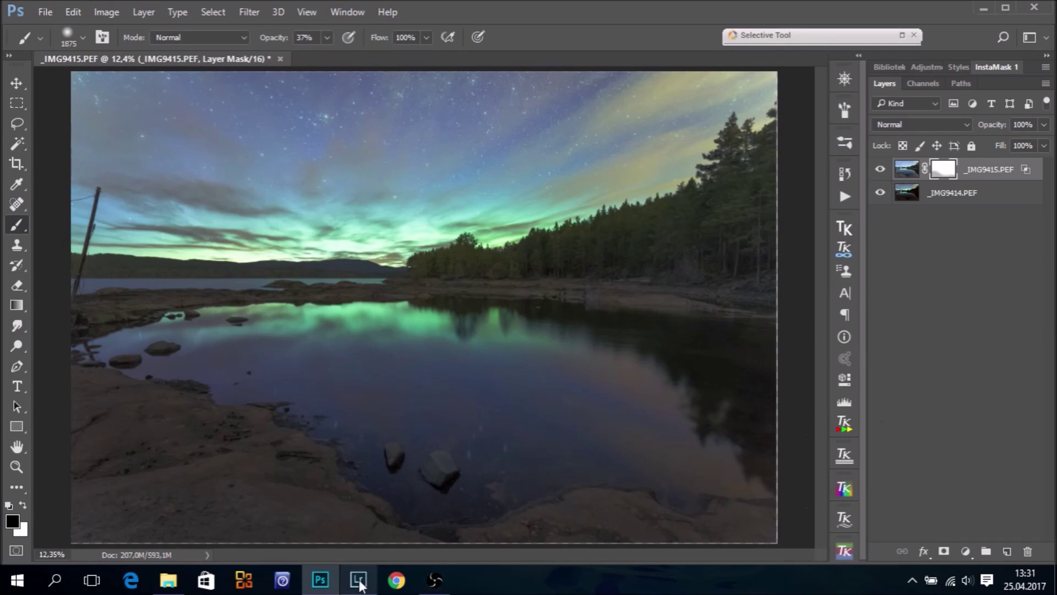
click(359, 581)
Select _IMG9414-Edit.tif in the Lightroom filmstrip to view the finished blend
mouse_move(524, 554)
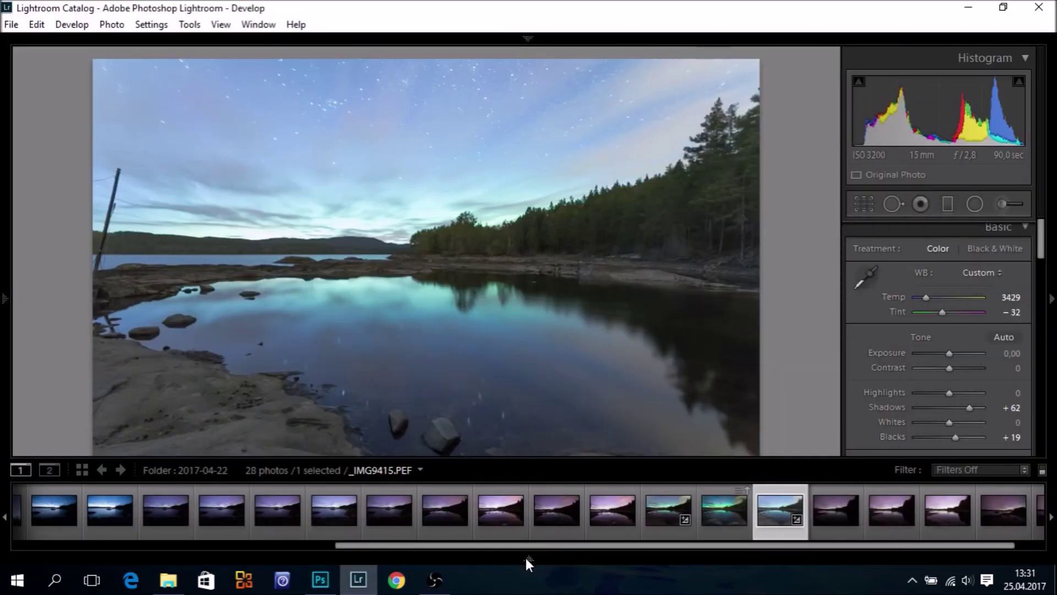
click(719, 517)
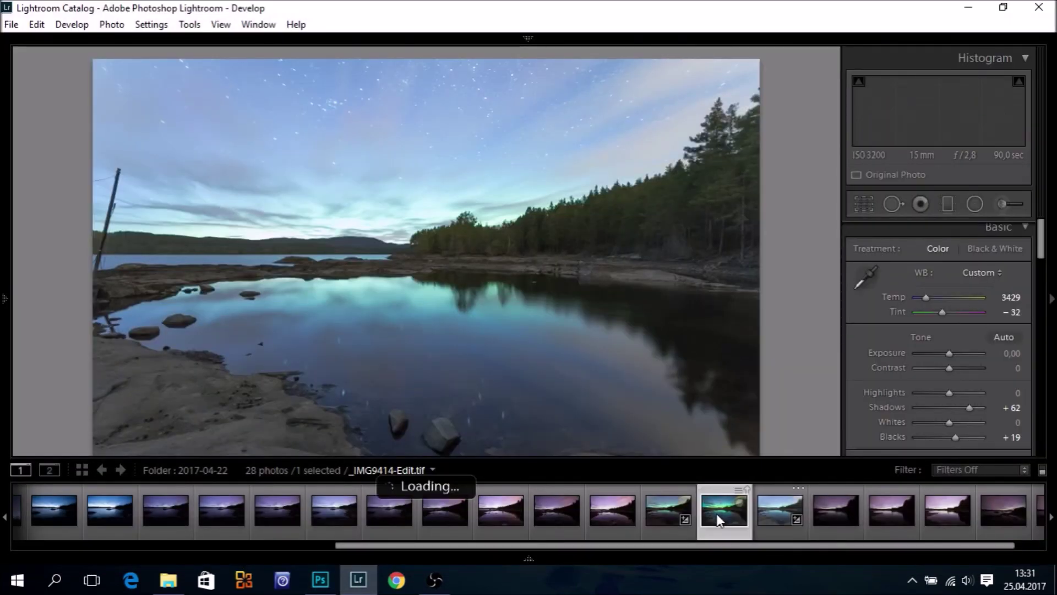